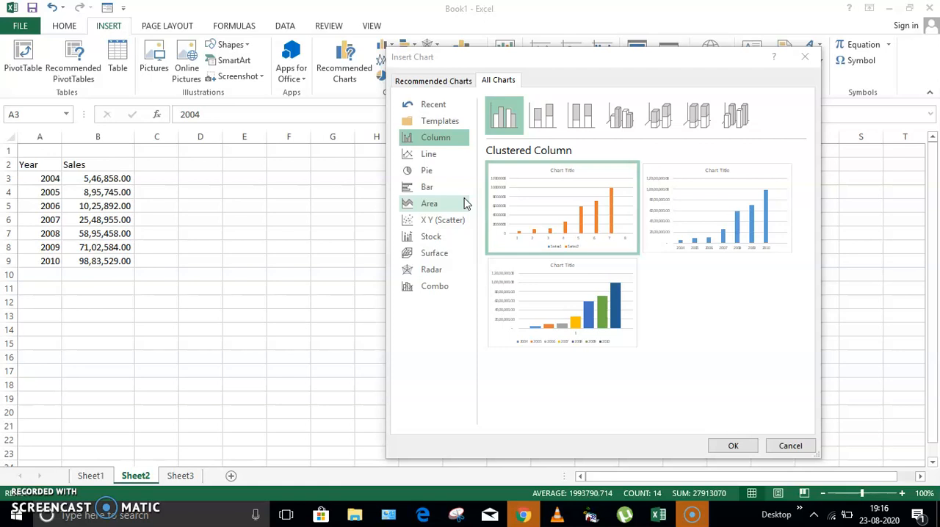
left_click(570, 199)
left_click(791, 445)
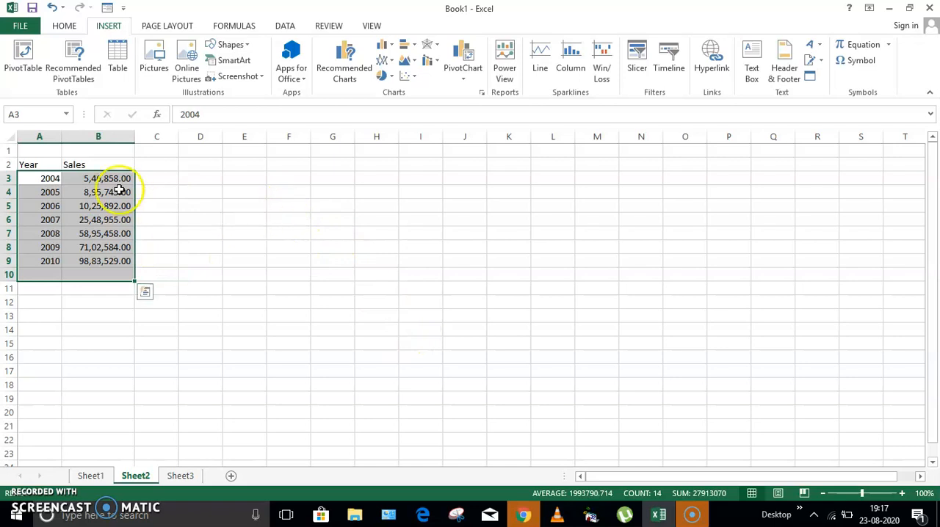
left_click(323, 246)
Insert a 2-D clustered column chart from A3:B9 and place it over about columns G to M, starting at row 3
left_click_drag(30, 178, 89, 259)
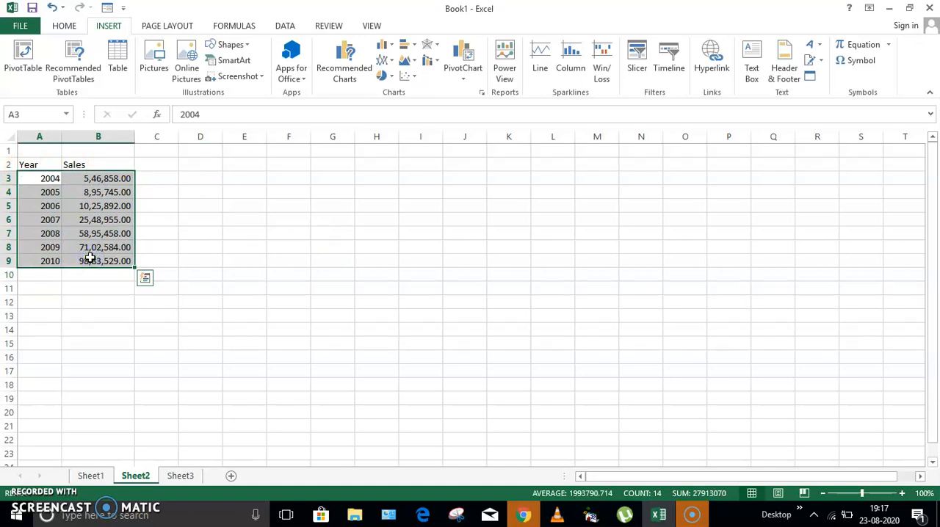
left_click(109, 26)
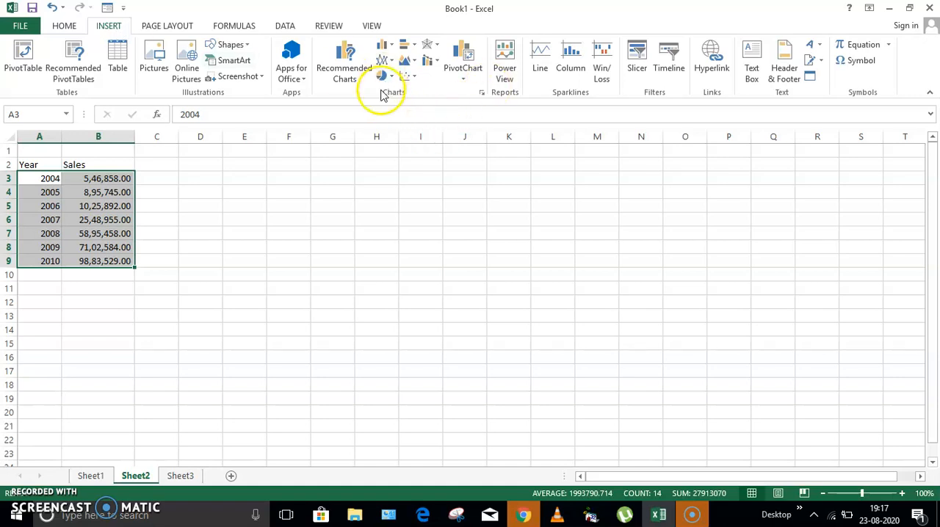
left_click(385, 44)
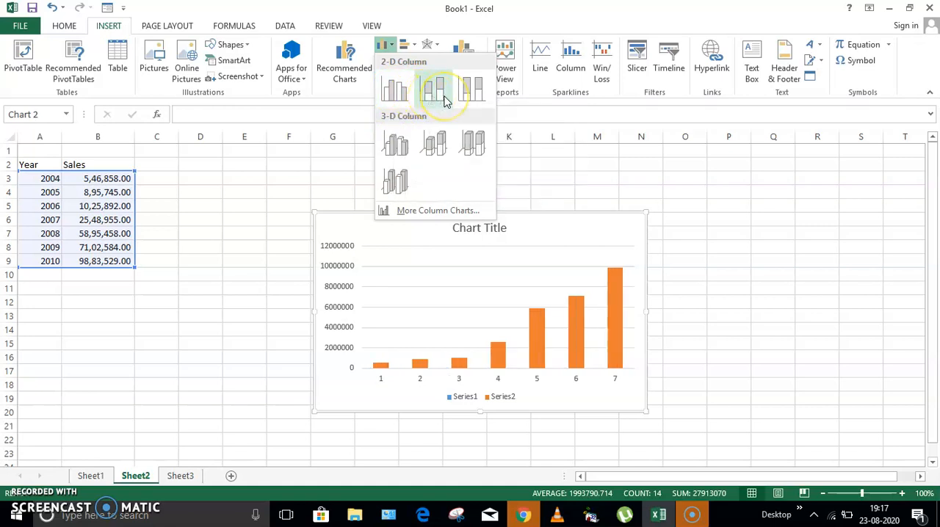
left_click(397, 99)
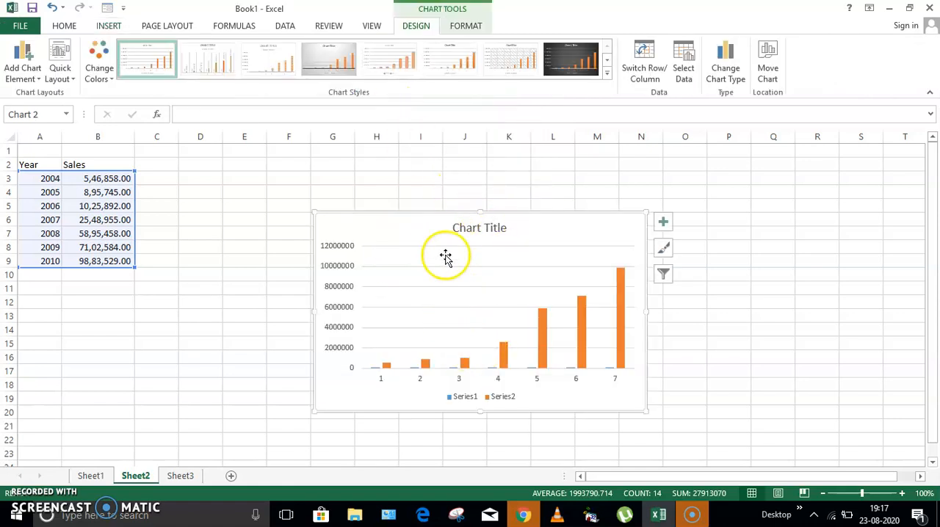
left_click_drag(518, 212, 494, 173)
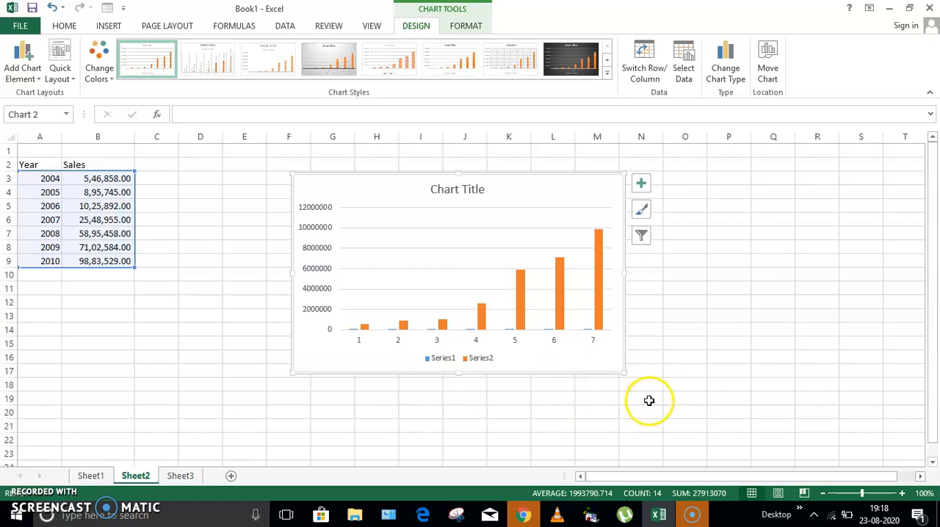
Add axis titles to the column chart and dismiss the antivirus notification
left_click(642, 185)
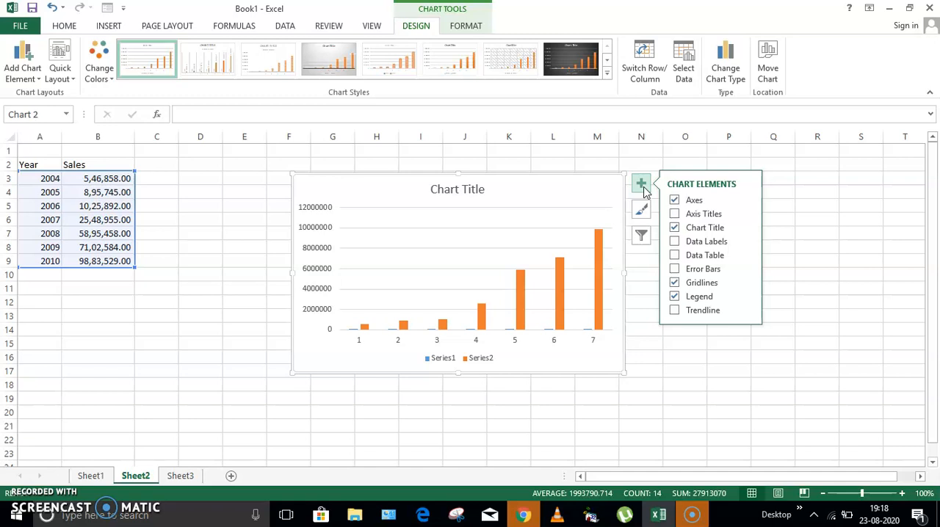
left_click(675, 214)
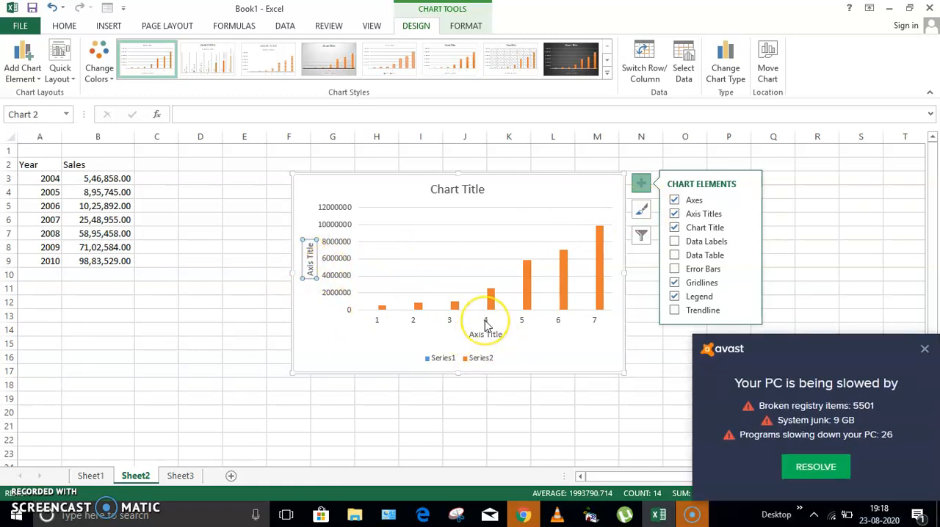
left_click(930, 352)
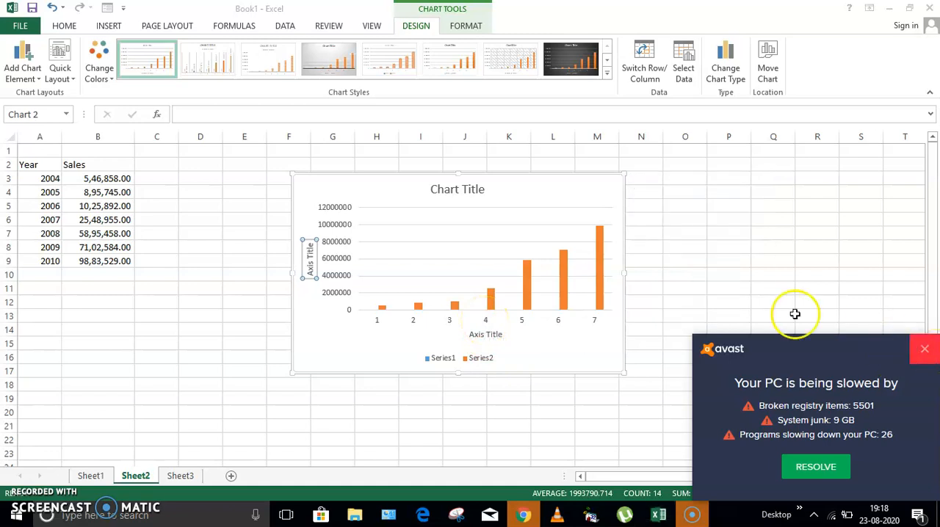
Remove the column chart's vertical axis title, and restore it by switching the axis titles off and on again
left_click(309, 266)
left_click(309, 262)
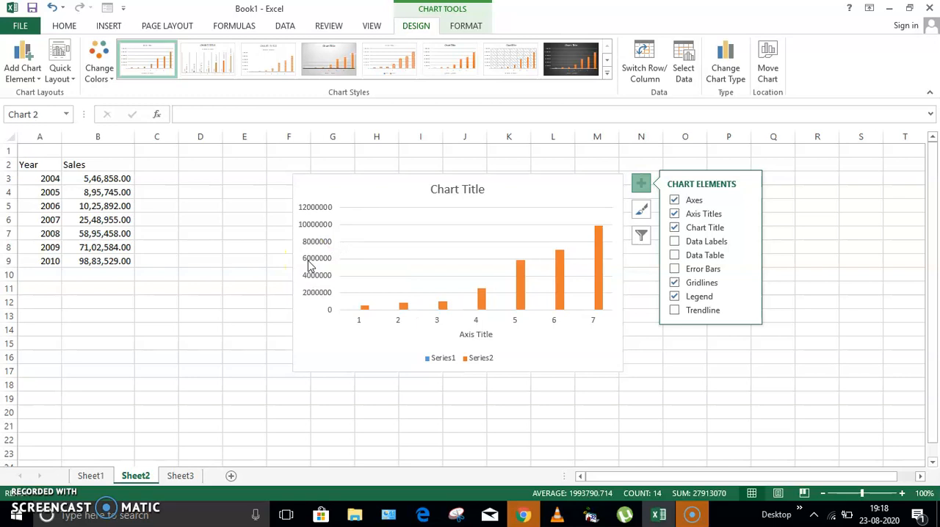
key("ctrl+z")
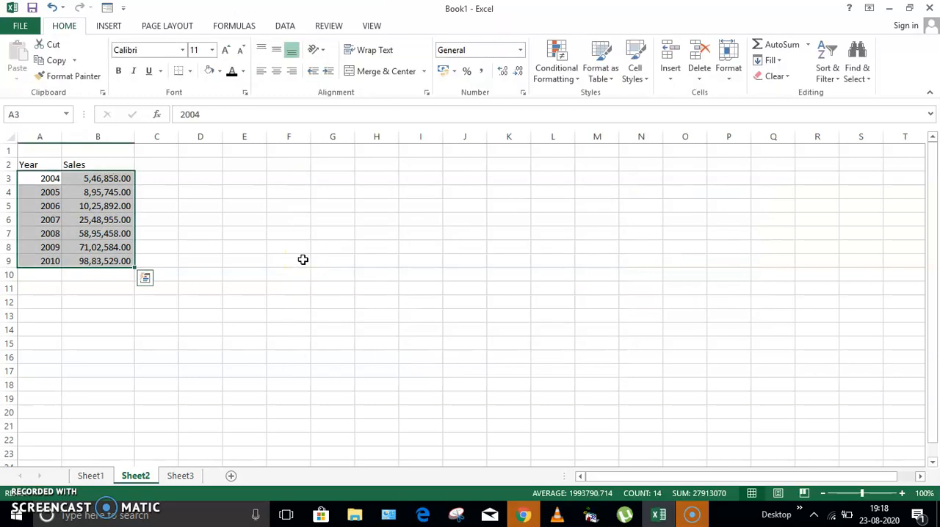
key("ctrl+y")
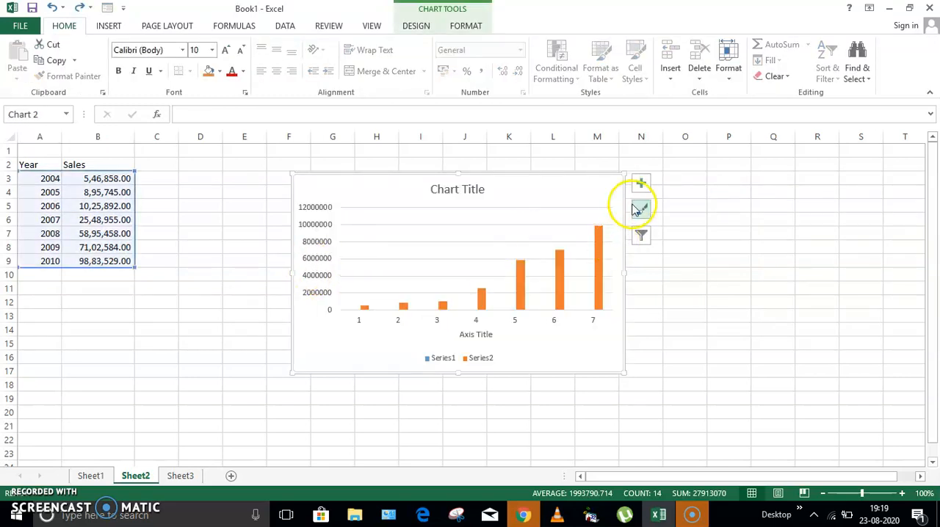
left_click(642, 184)
left_click(674, 214)
left_click(674, 213)
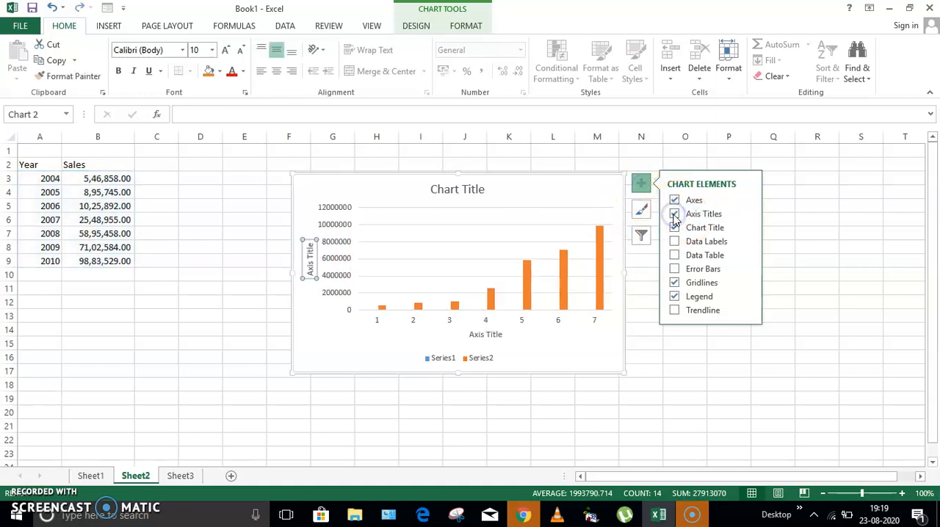
Replace the text of the column chart's vertical axis title with "Sales"
left_click(311, 259)
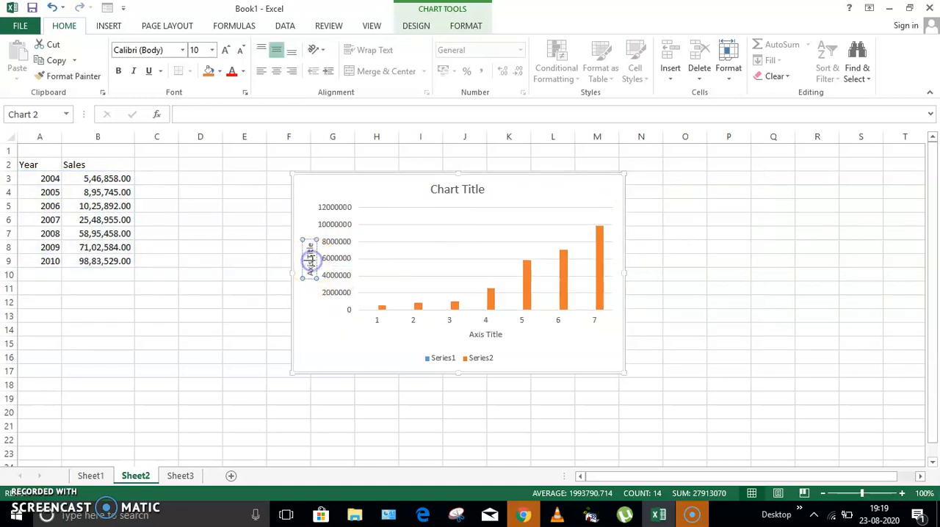
key("Delete")
key("Delete")
key("Delete")
key("Delete")
key("Delete")
key("Delete")
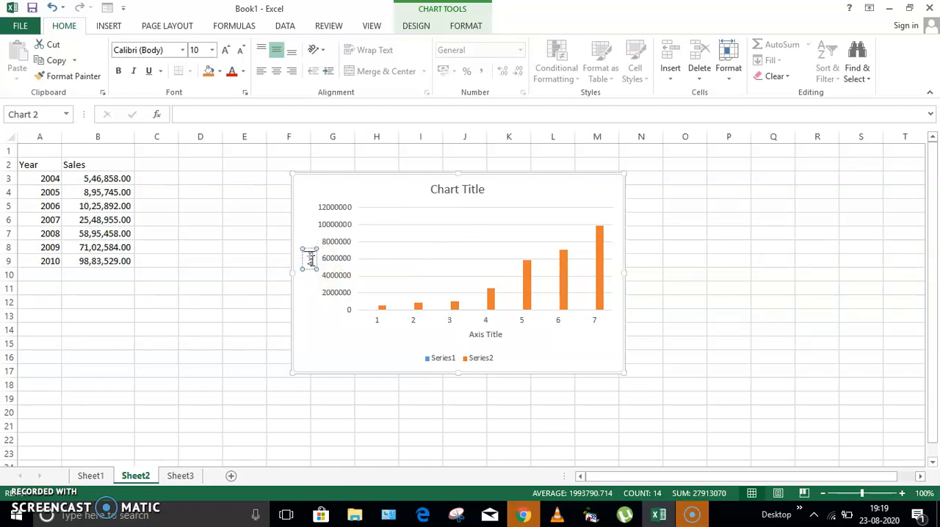
key("BackSpace")
key("BackSpace")
key("BackSpace")
key("BackSpace")
type("Sales")
Replace the text of the column chart's horizontal axis title with "Year"
left_click(494, 335)
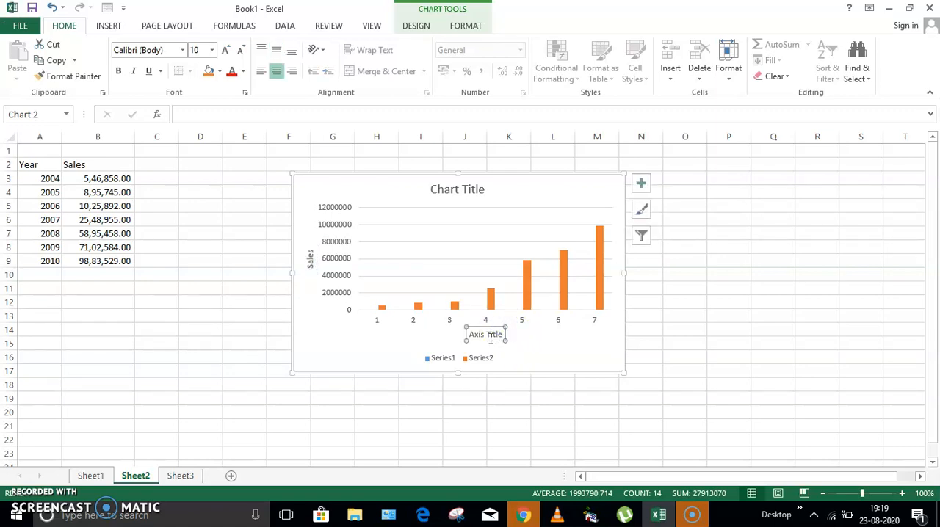
type("Y")
key("BackSpace")
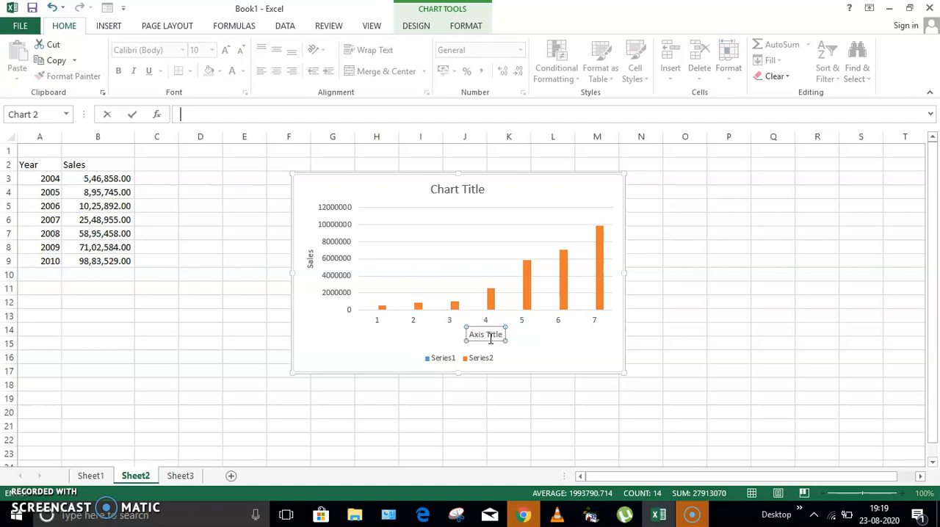
left_click(497, 335)
key("BackSpace")
key("BackSpace")
key("BackSpace")
key("BackSpace")
key("BackSpace")
key("BackSpace")
key("BackSpace")
key("BackSpace")
key("BackSpace")
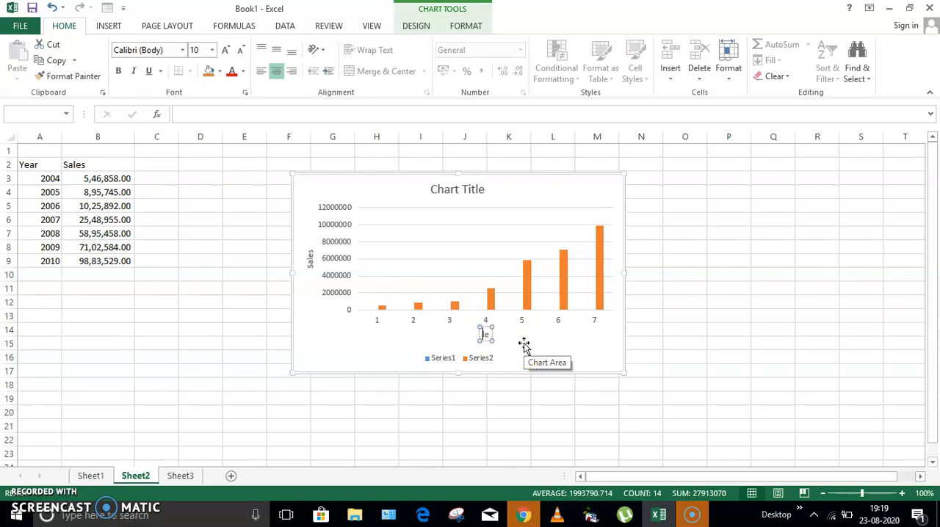
key("Delete")
type("Year")
left_click(557, 336)
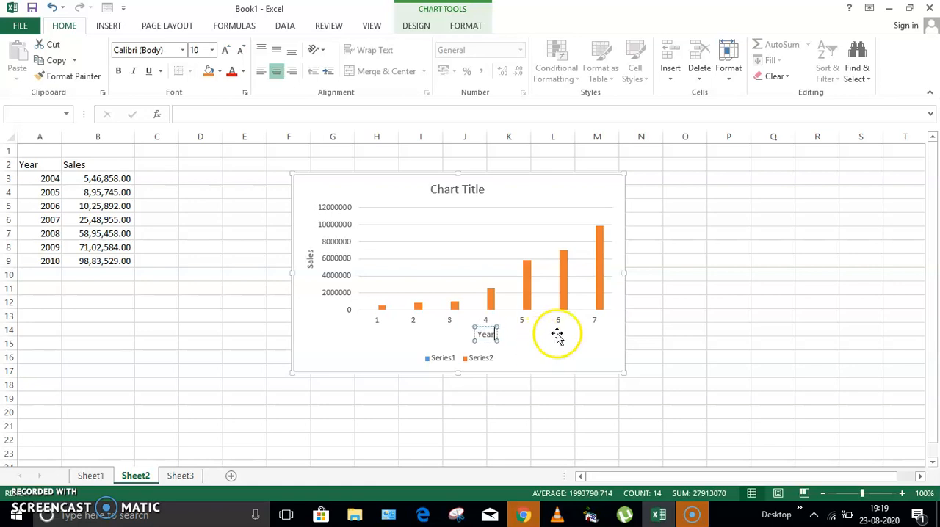
Change the column chart's title to "Year Sales" and deselect the chart
left_click(461, 188)
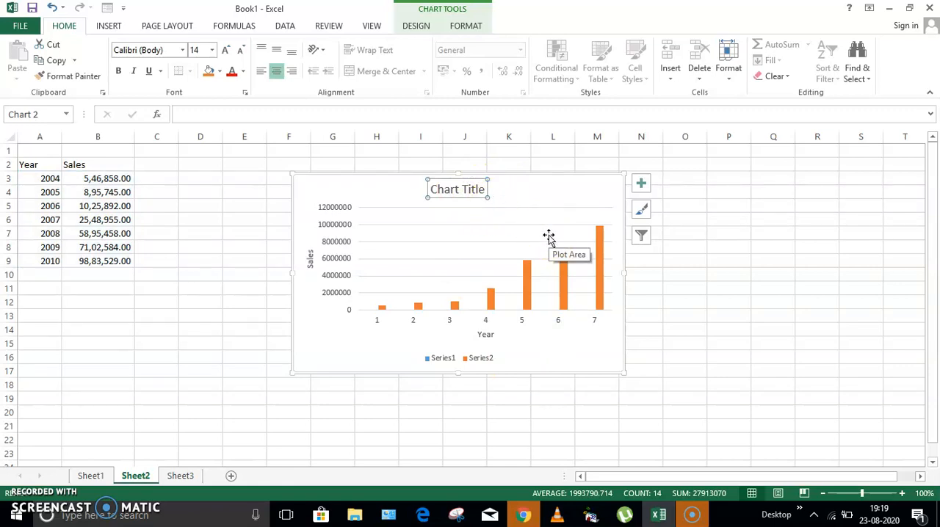
type("Y")
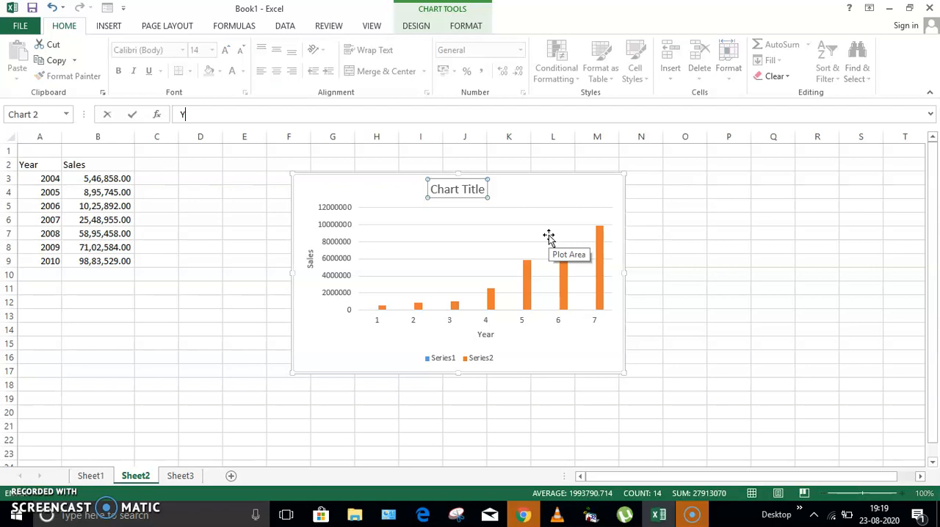
left_click(462, 188)
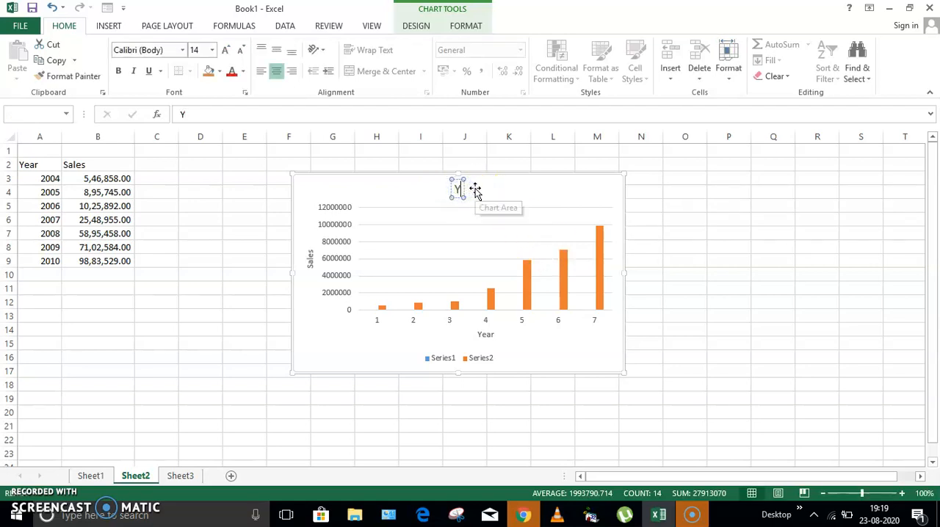
type("ear")
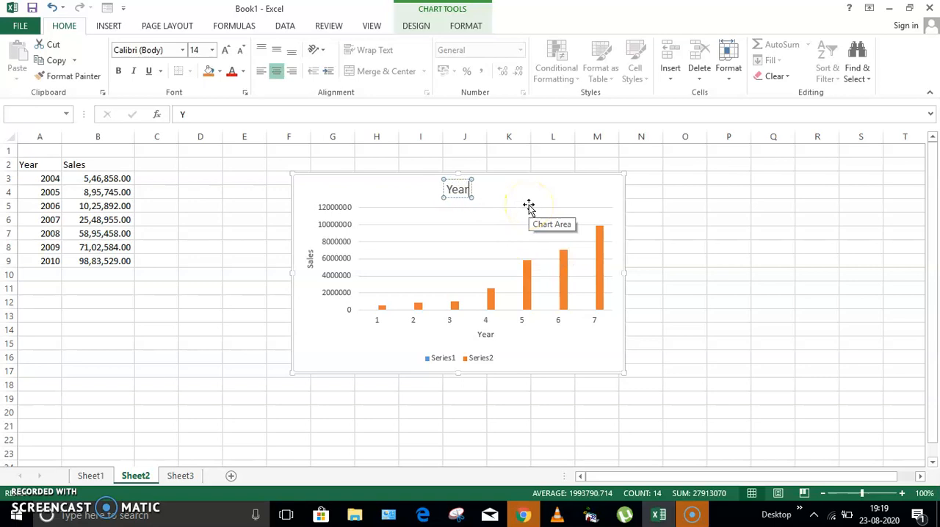
type(" Sales")
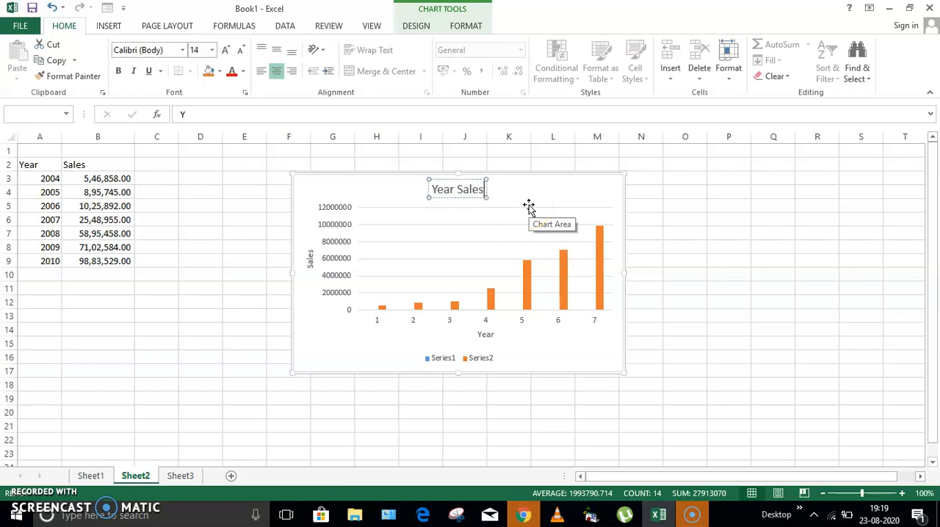
left_click(681, 316)
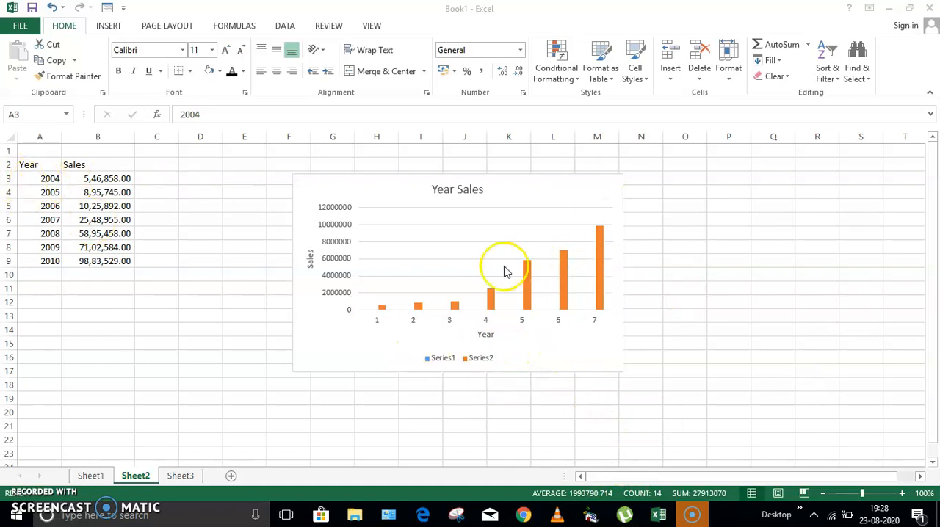
left_click(46, 178)
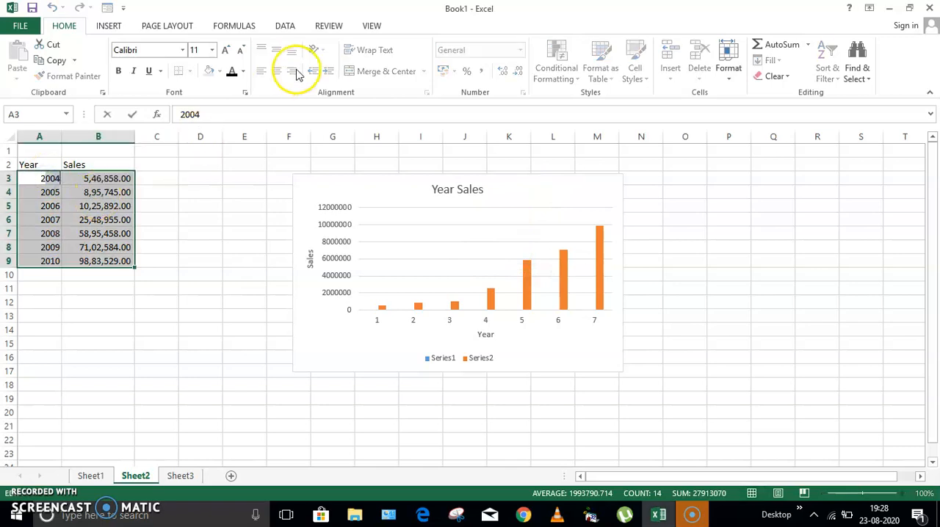
left_click(109, 26)
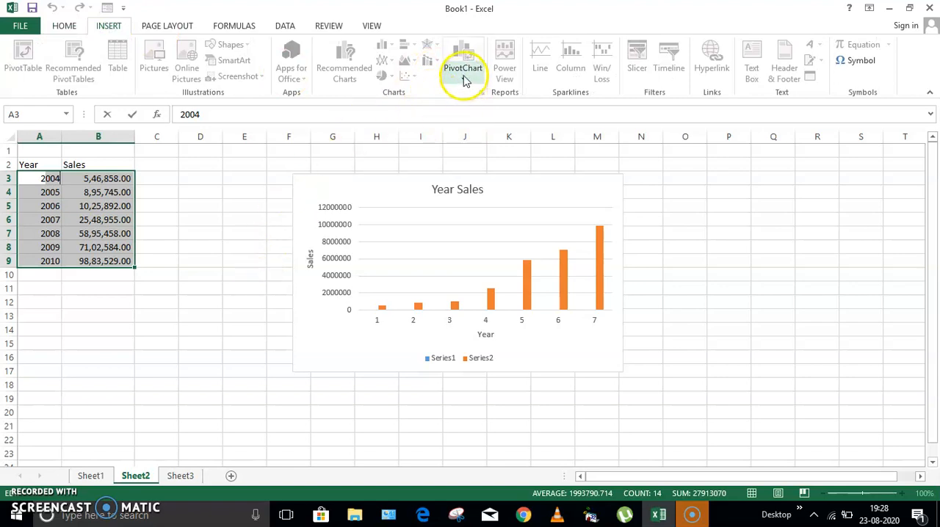
left_click(405, 64)
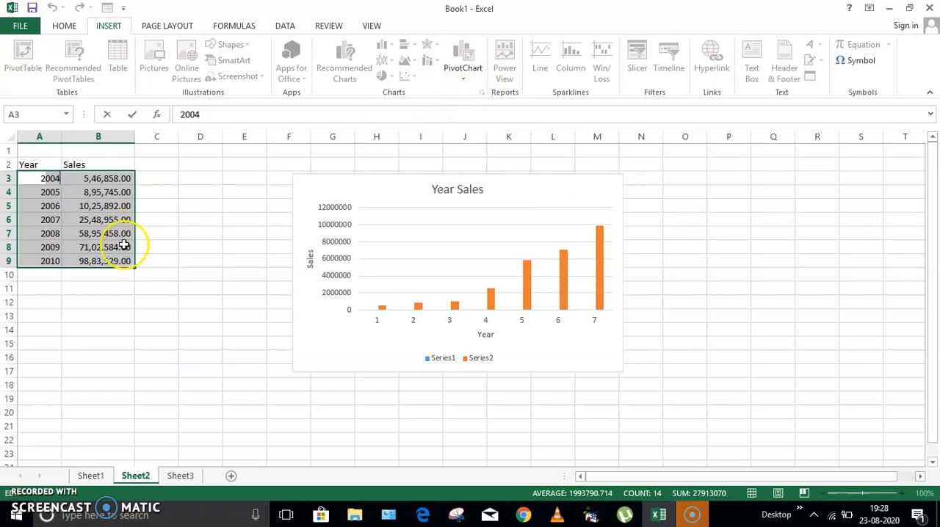
left_click(202, 211)
Insert a 2-D area chart from A3:B9 and move it on top of the Year Sales column chart
left_click_drag(46, 178, 113, 263)
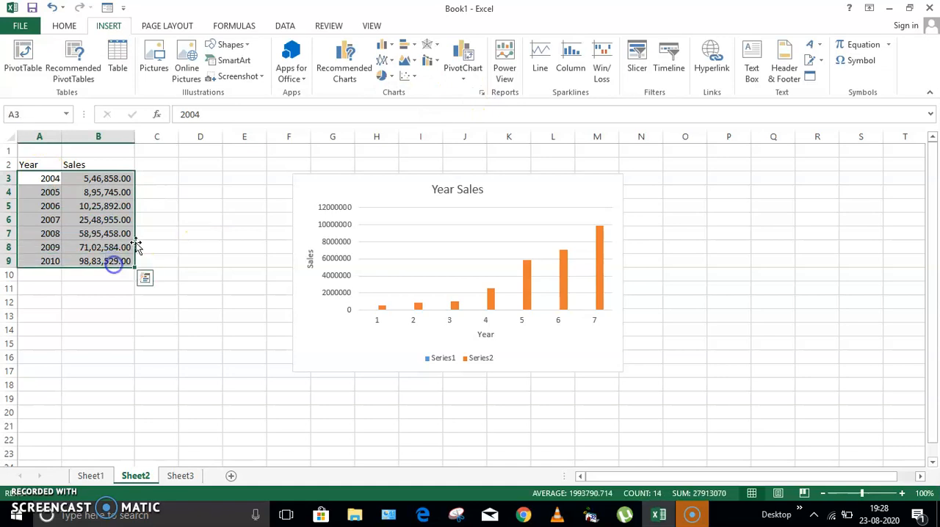
left_click(413, 65)
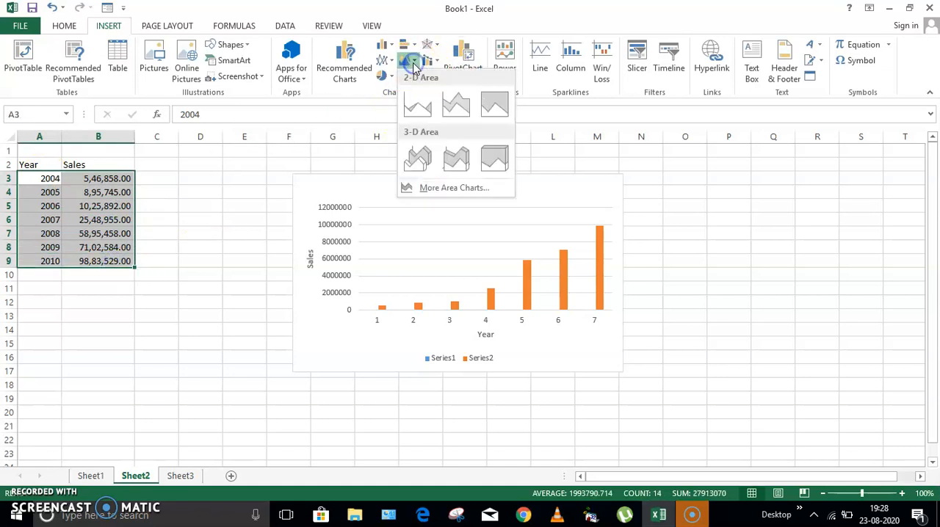
left_click(419, 107)
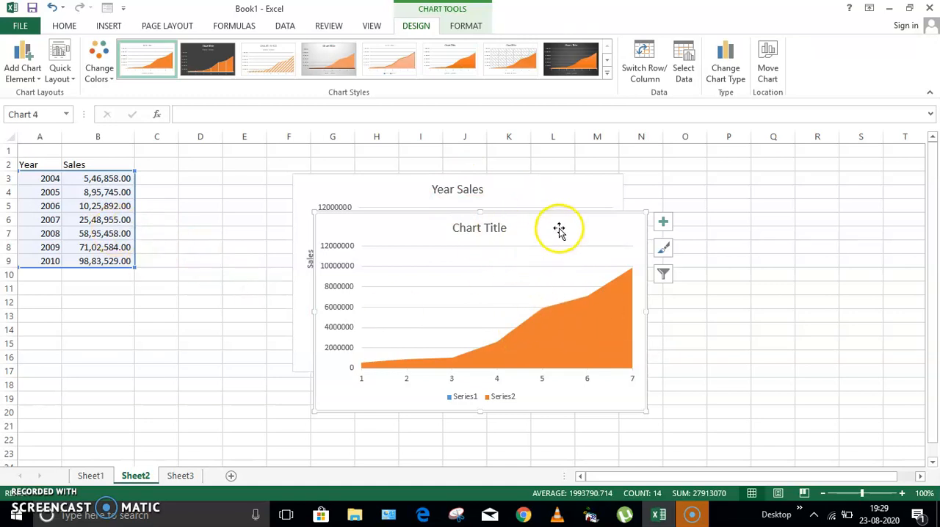
left_click_drag(552, 214, 864, 178)
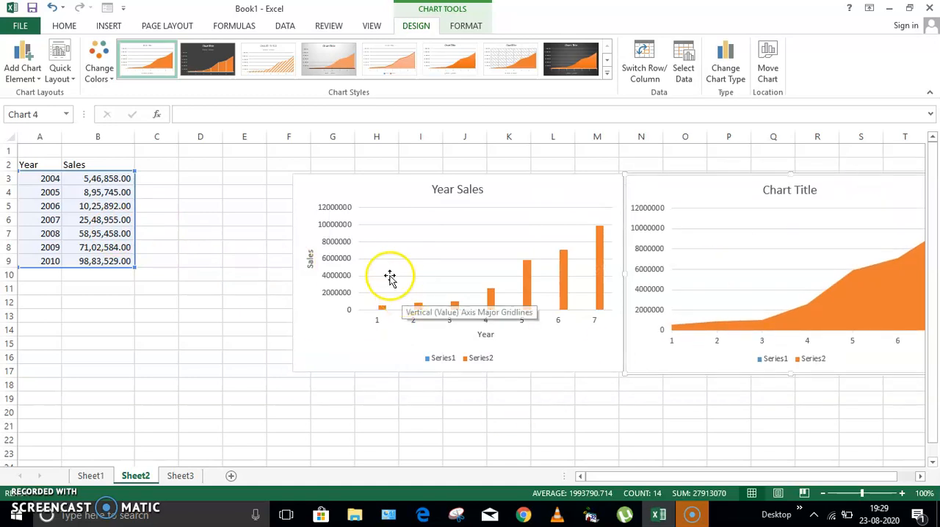
mouse_move(830, 178)
left_mouse_down()
mouse_move(768, 197)
mouse_move(482, 169)
mouse_move(494, 174)
left_mouse_up()
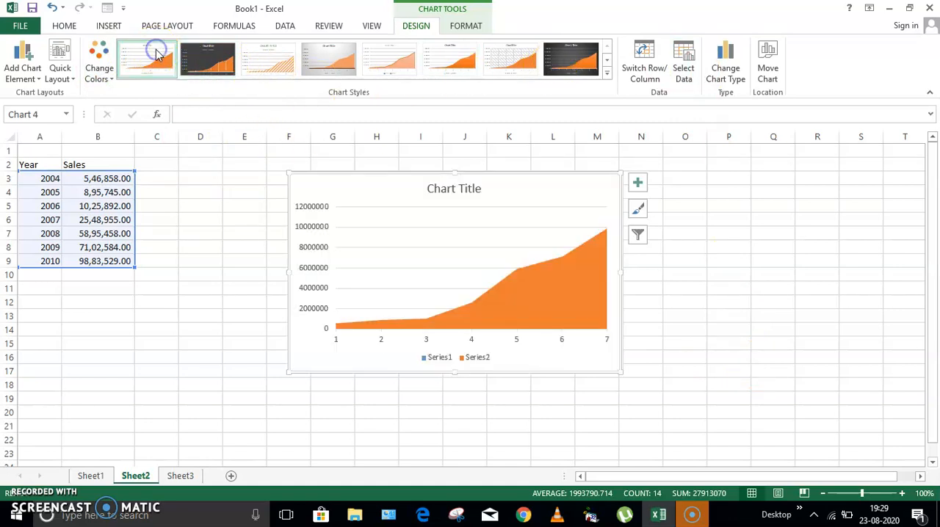
Apply the dark grey chart style to the area chart and change its type to 3-D Stacked Area
left_click(205, 60)
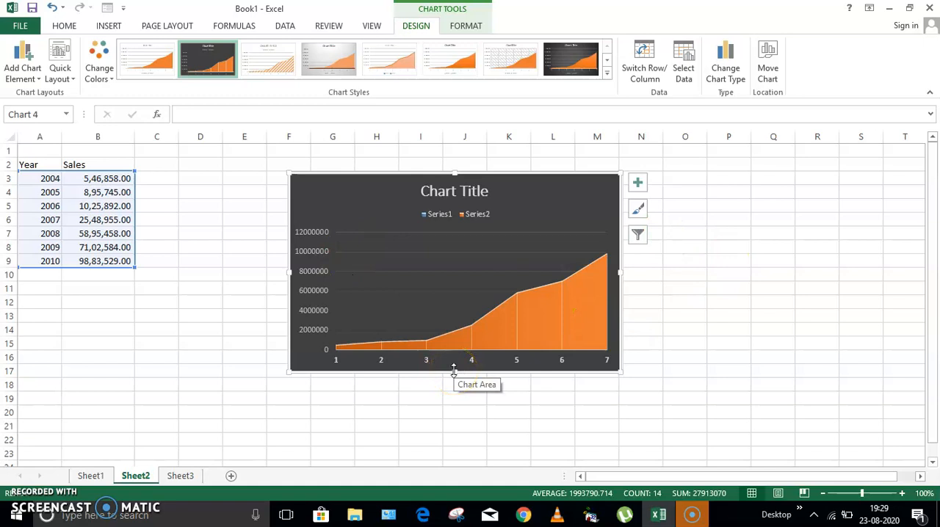
left_click(729, 68)
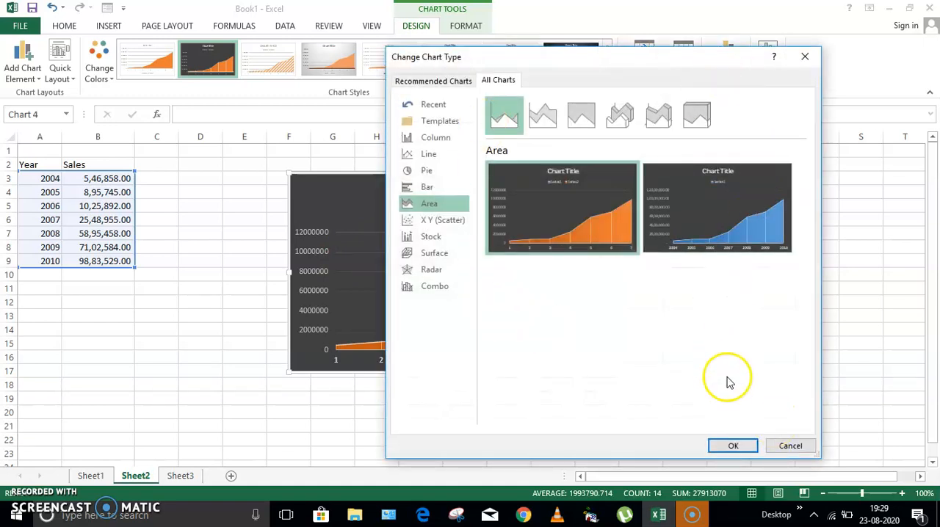
left_click(660, 116)
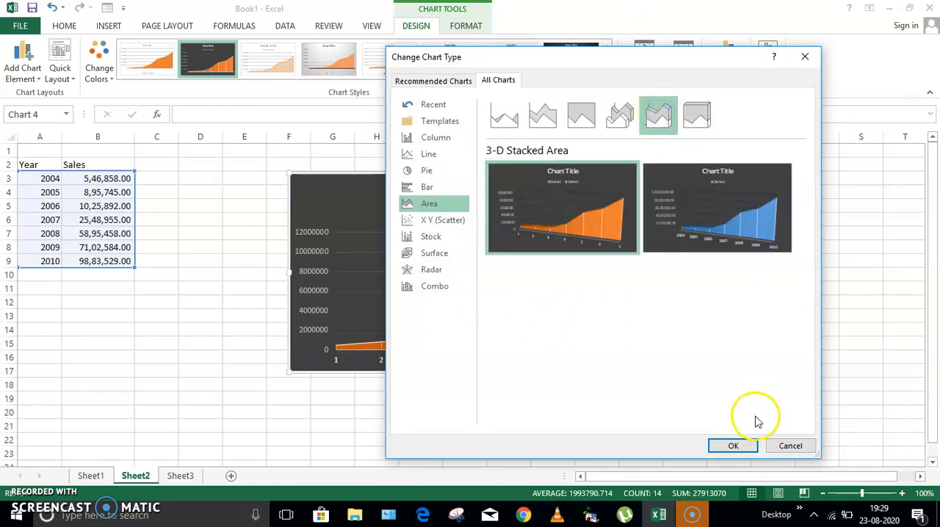
left_click(731, 445)
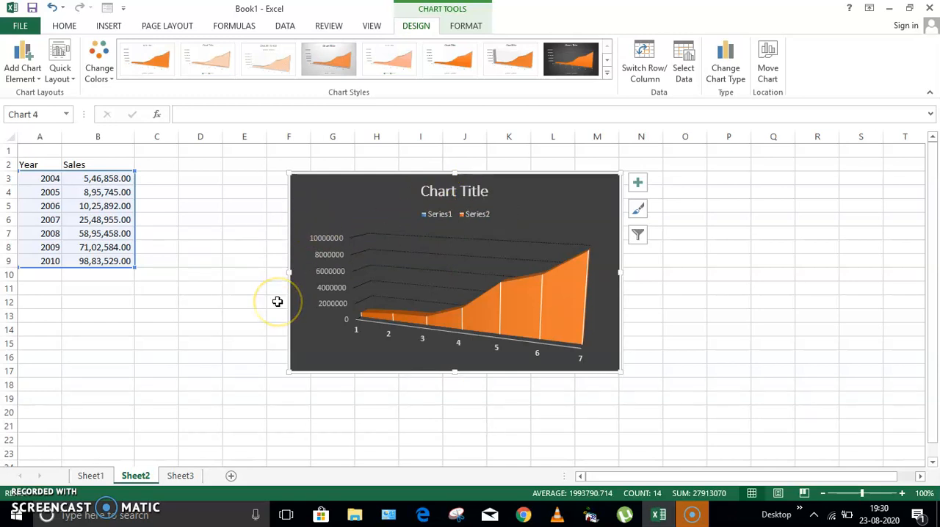
Try out axis titles and data labels on the 3-D stacked area chart
left_click(636, 193)
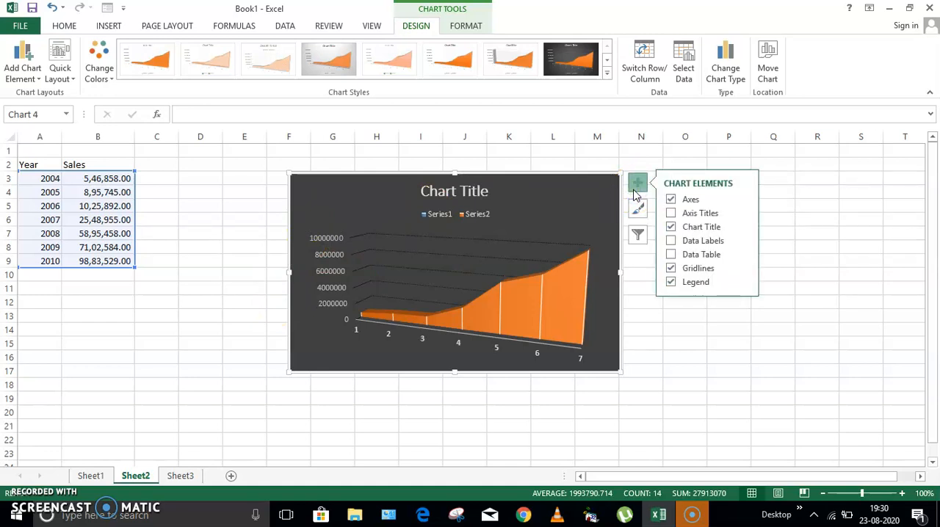
left_click(671, 213)
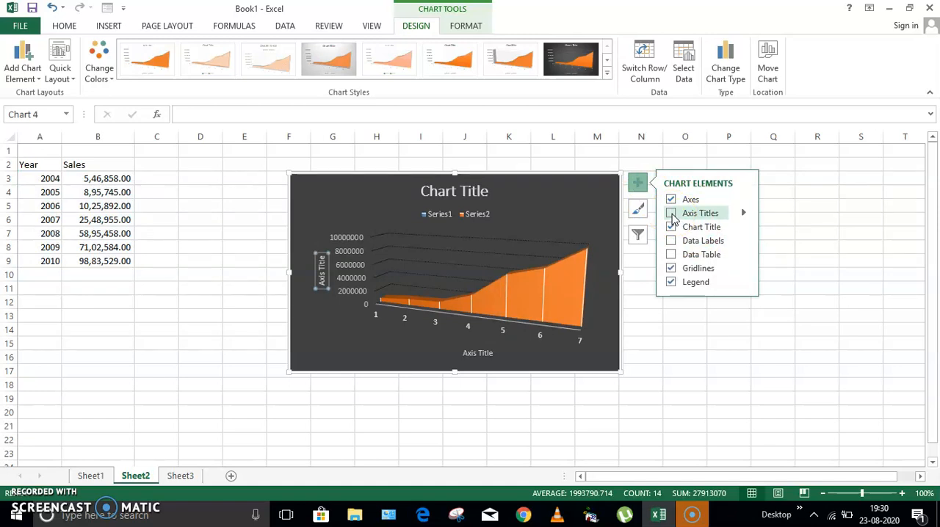
left_click(671, 241)
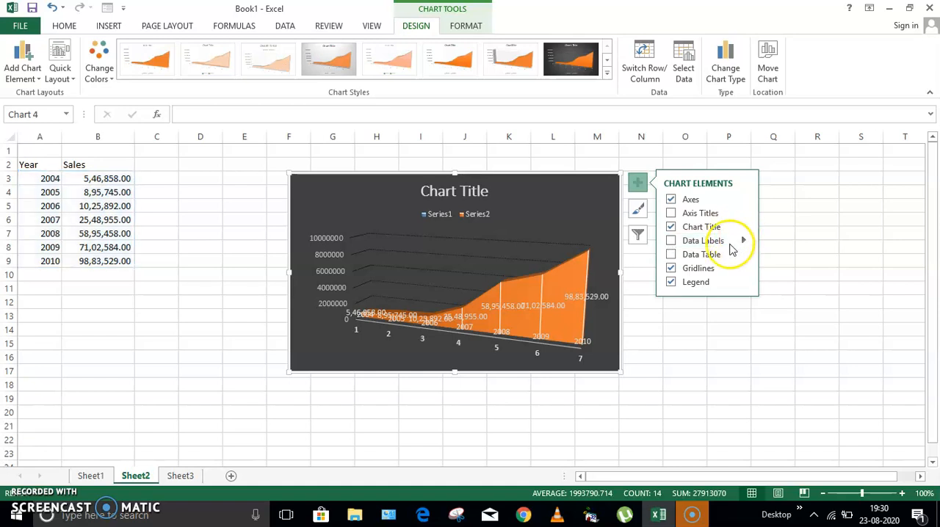
left_click(671, 240)
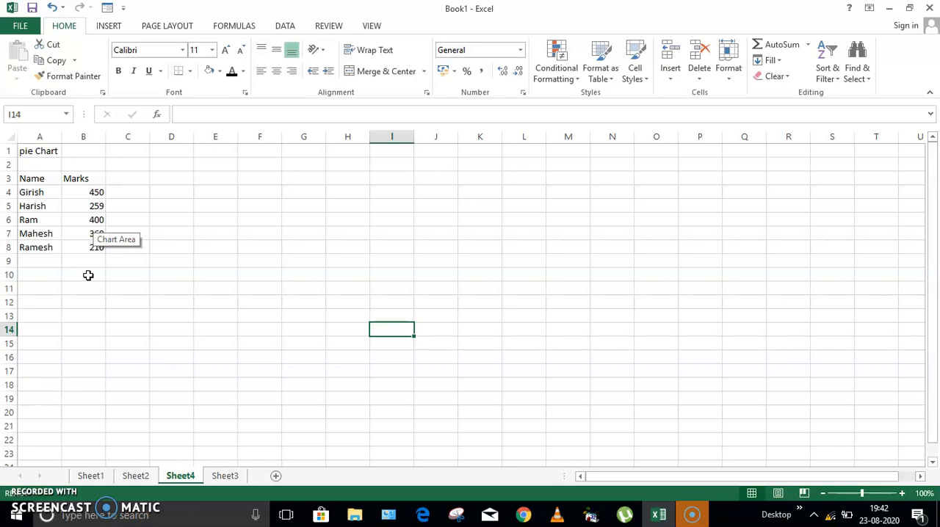
Insert a 2-D pie chart on Sheet4 with only an empty cell selected
left_click(107, 26)
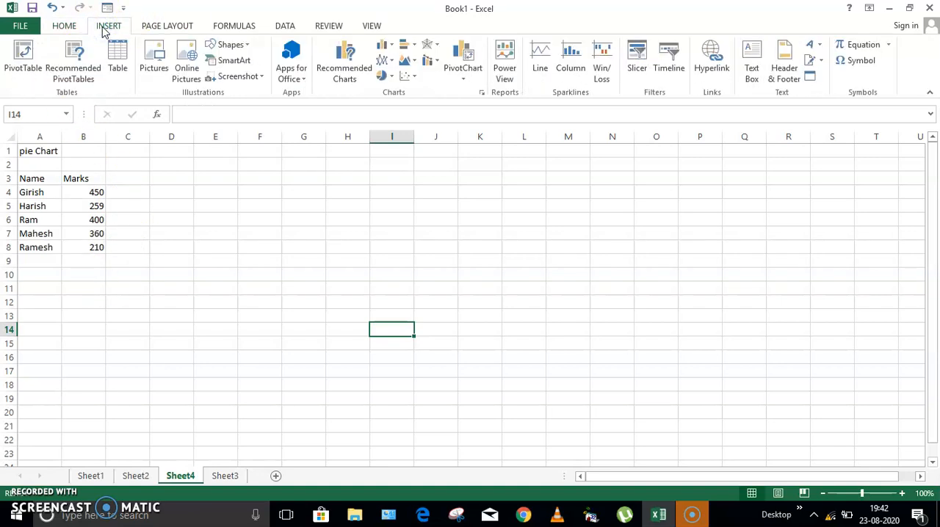
left_click(381, 77)
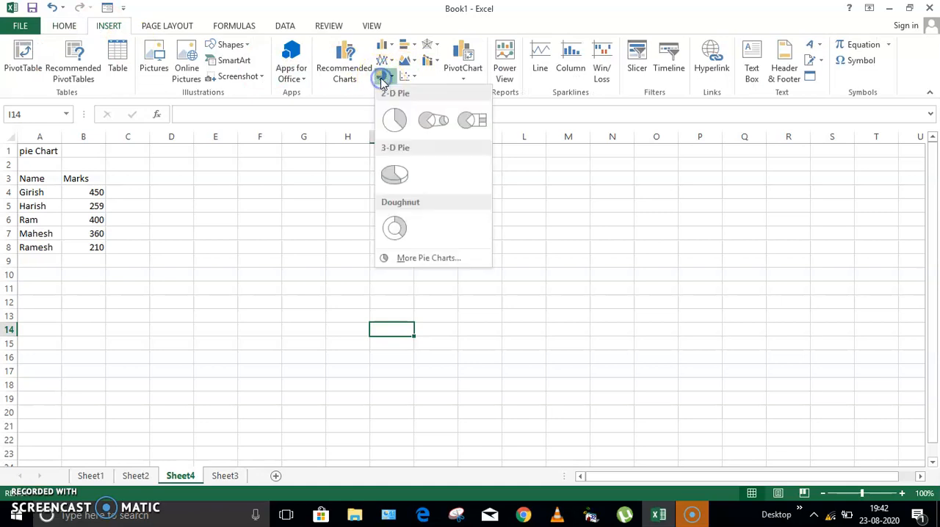
left_click(393, 119)
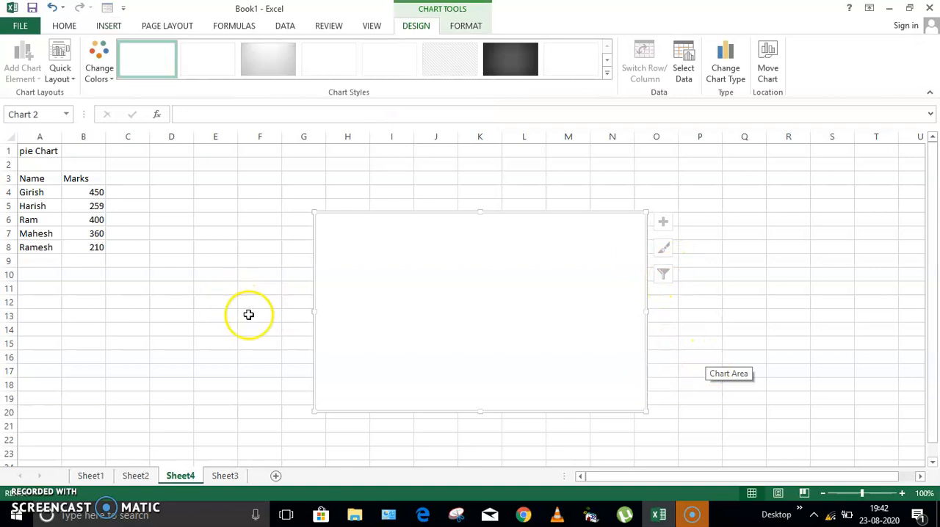
Insert a 2-D pie chart from the names and marks in A4:B8 and move it up beside the data table
left_click_drag(25, 191, 86, 248)
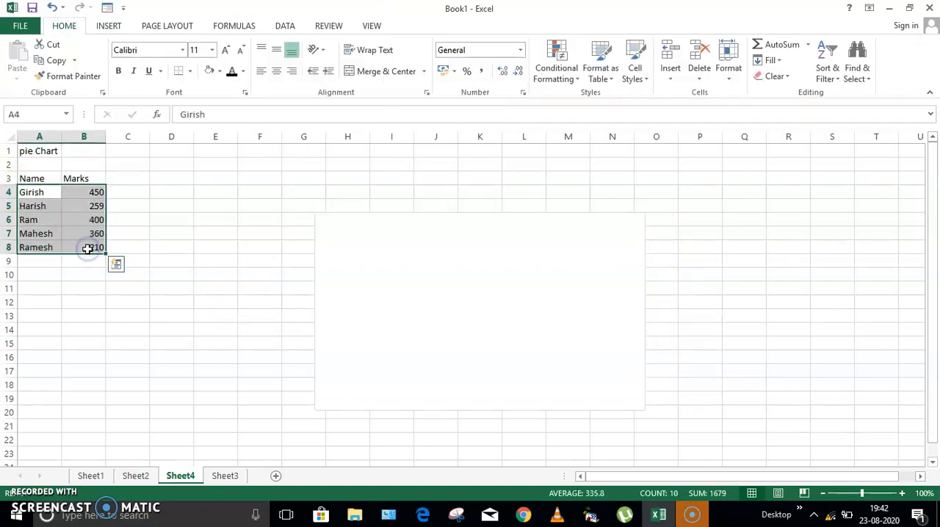
left_click(112, 28)
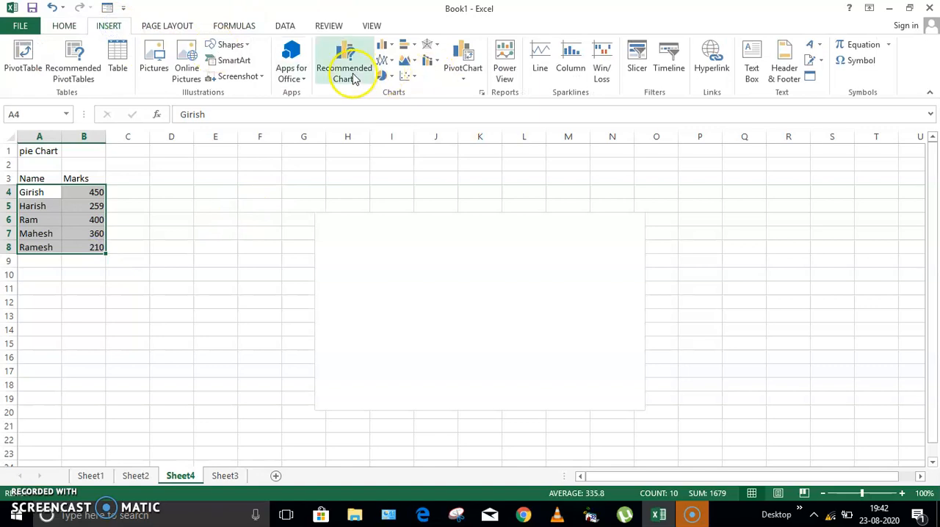
left_click(382, 76)
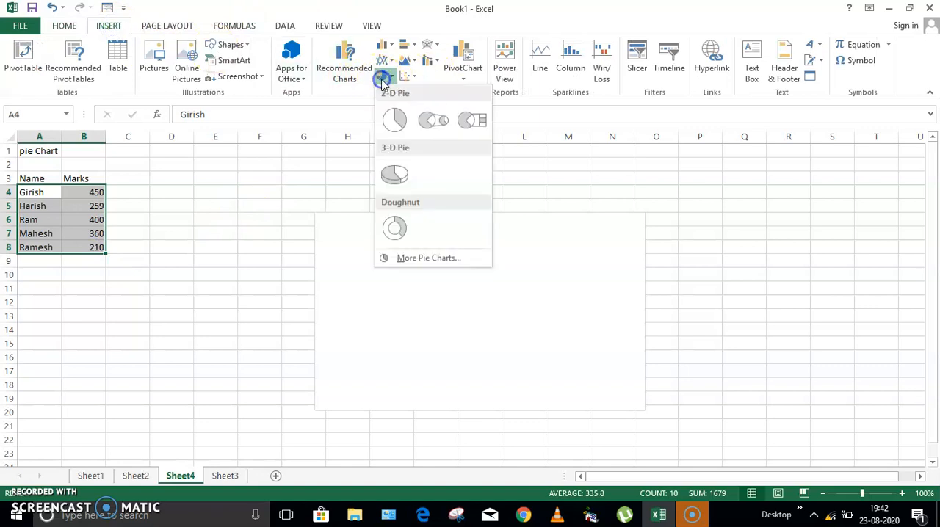
left_click(395, 119)
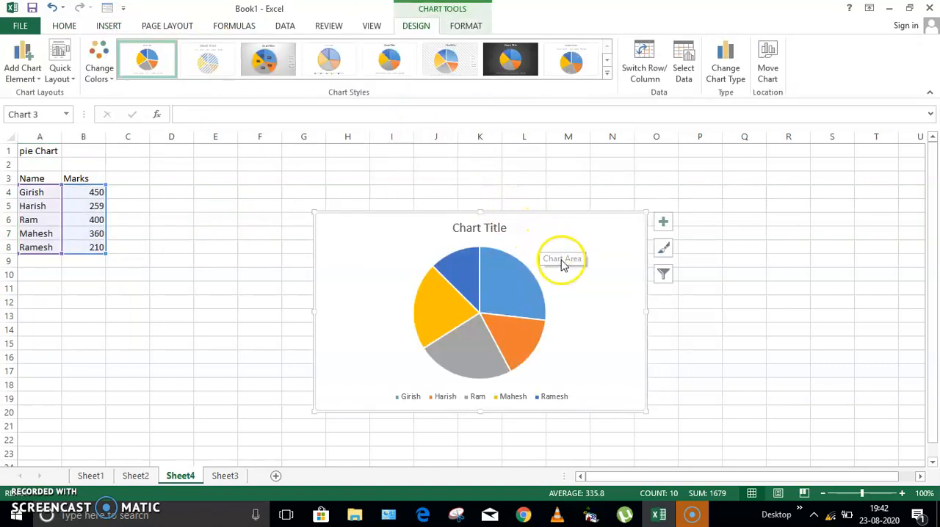
mouse_move(506, 213)
left_mouse_down()
mouse_move(477, 159)
mouse_move(478, 172)
left_mouse_up()
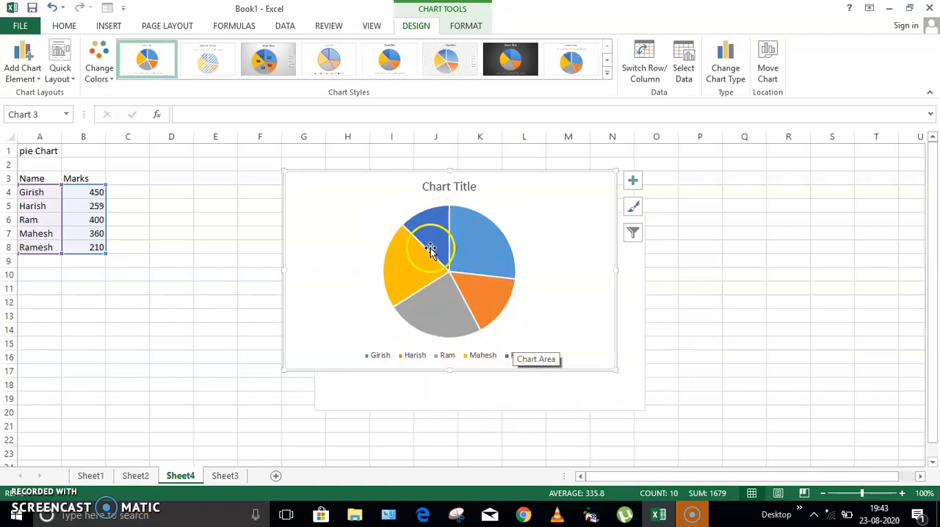
Add data labels showing the marks on the slices of the pie chart
mouse_move(451, 286)
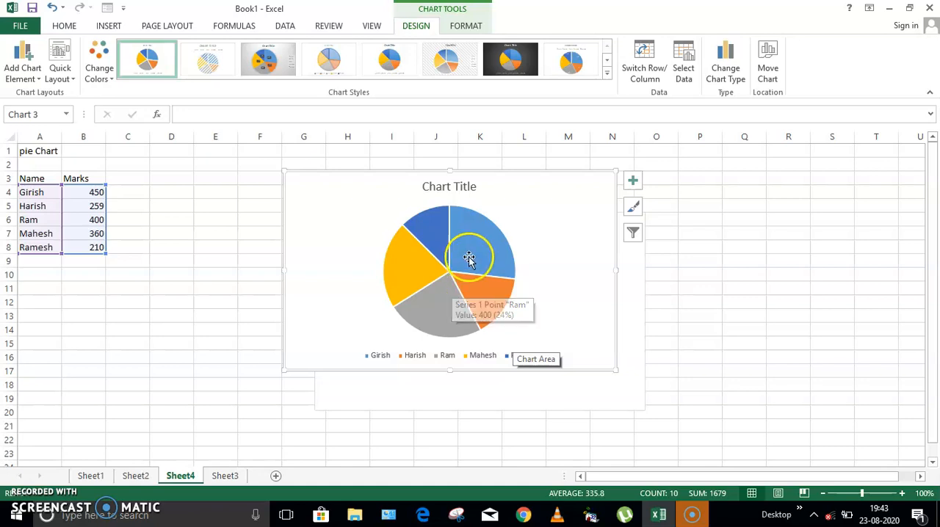
left_click(631, 181)
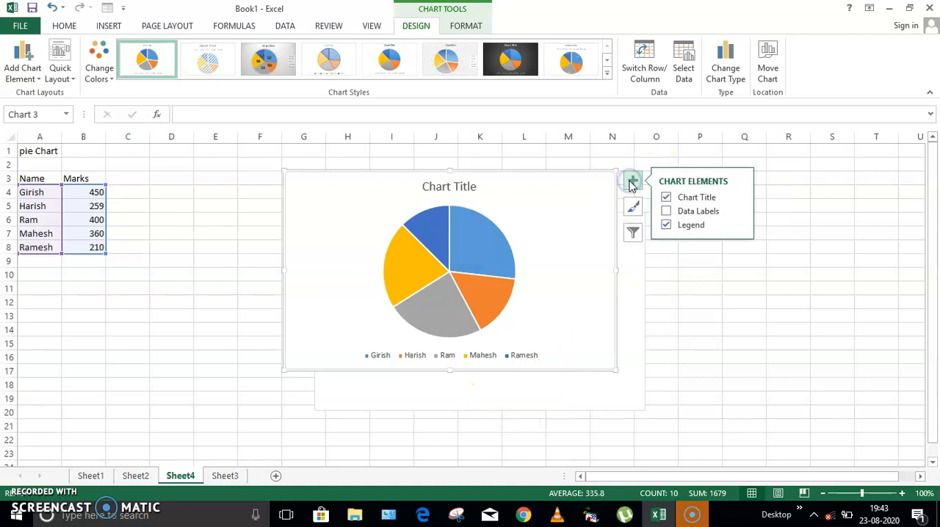
left_click(666, 212)
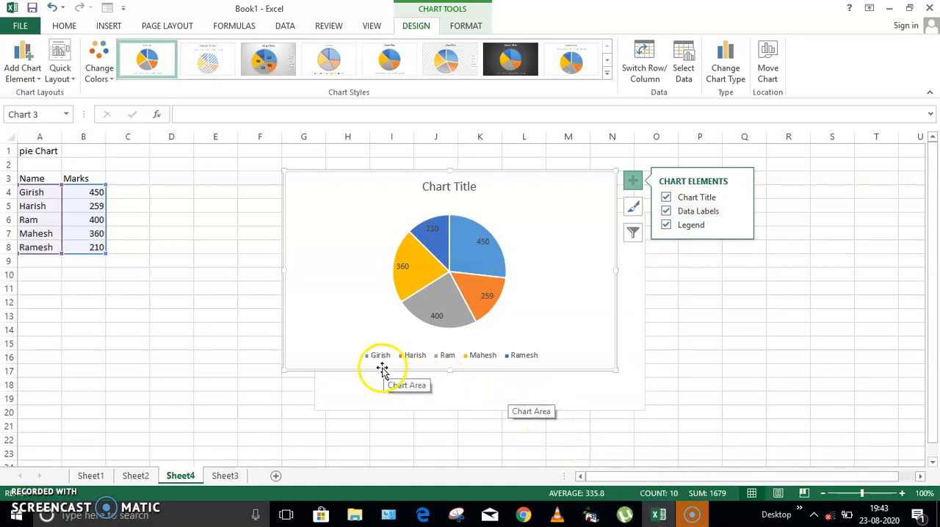
left_click(478, 249)
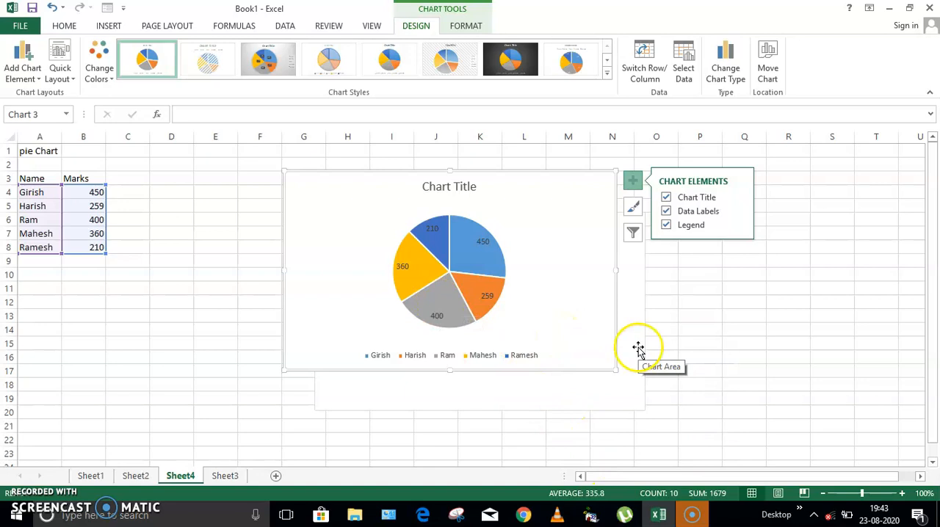
Replace the pie chart's title with "Total marks scored by students" and deselect the chart
left_click(448, 187)
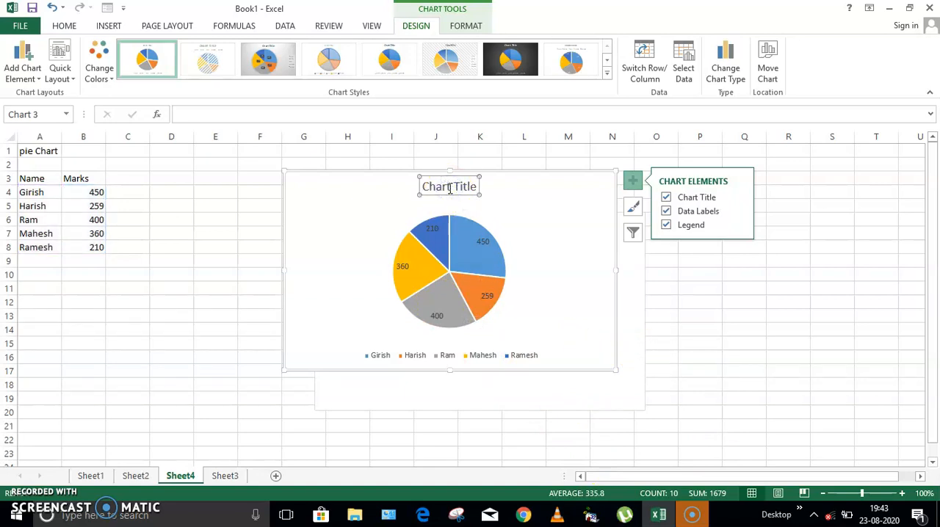
left_click(475, 191)
key("BackSpace")
key("BackSpace")
key("BackSpace")
key("BackSpace")
key("BackSpace")
key("BackSpace")
key("BackSpace")
key("BackSpace")
key("BackSpace")
key("BackSpace")
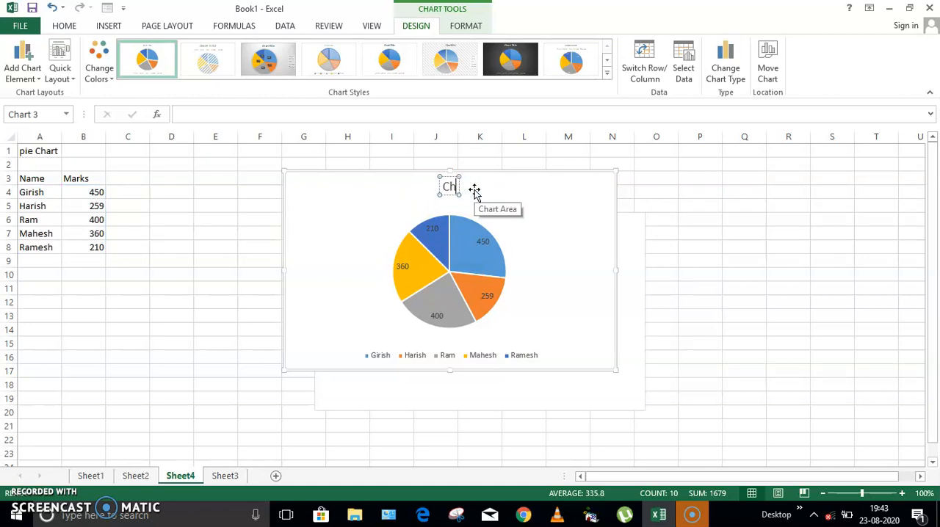
type("T")
type("otal mrks scored by students")
left_click(410, 186)
type("a")
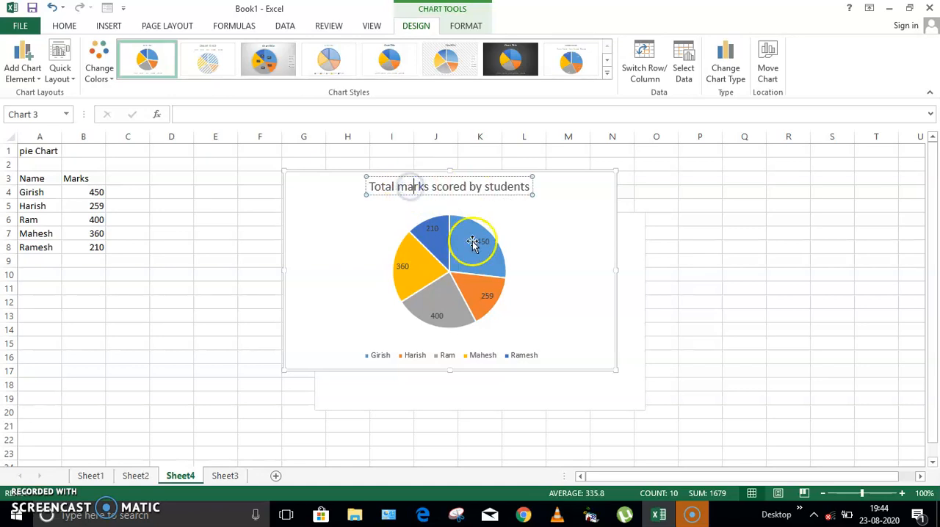
left_click(772, 271)
Open the formatting options of the pie's data series and set the angle of the first slice to 222°
left_click(602, 184)
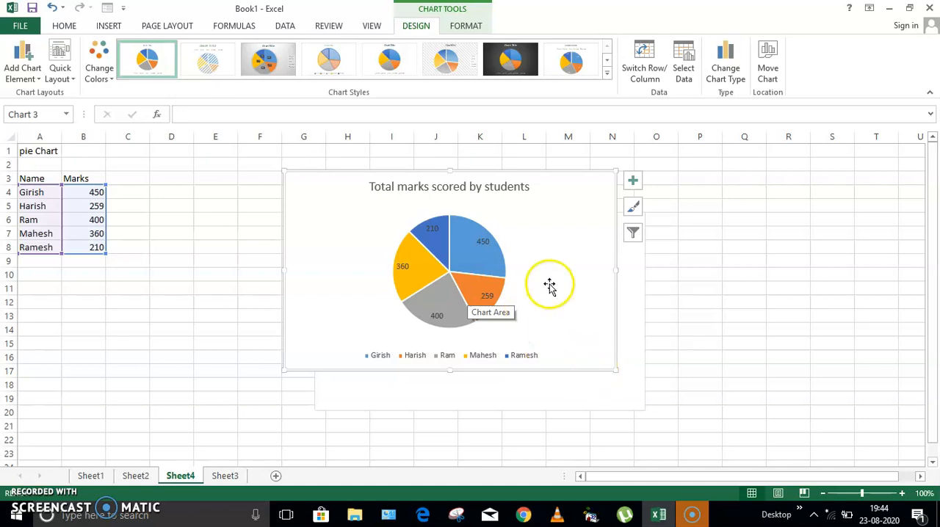
left_click(499, 265)
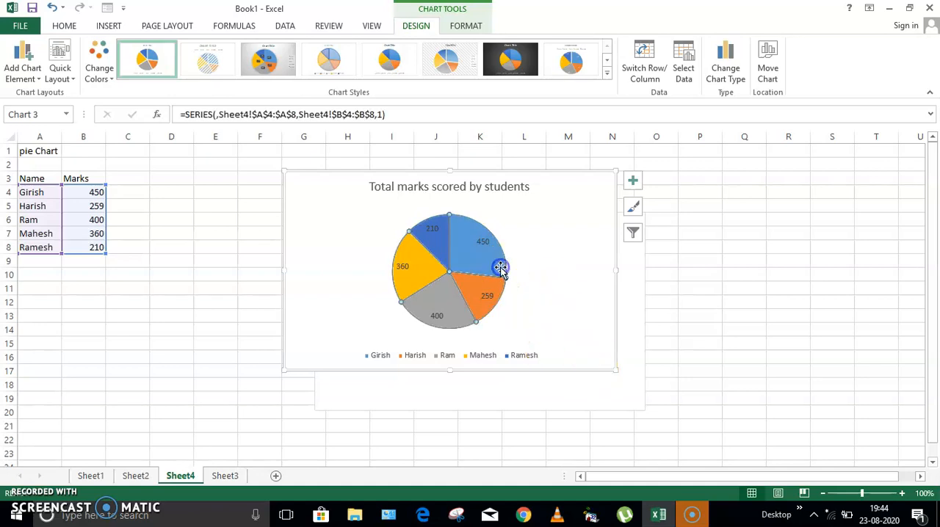
left_click(470, 29)
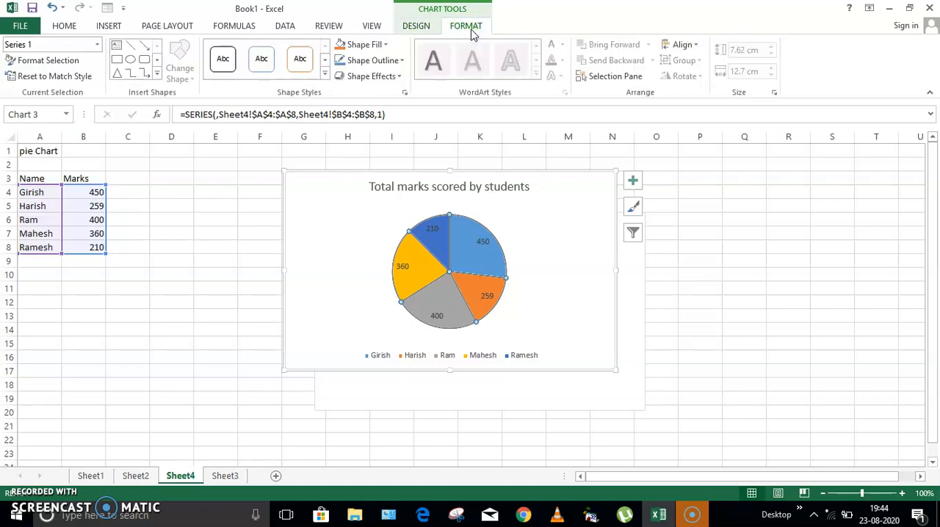
left_click(773, 92)
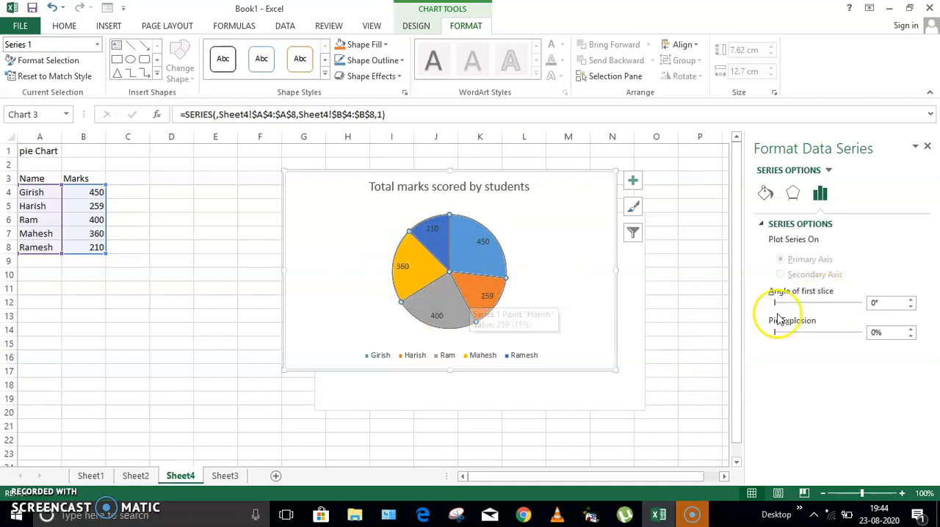
left_click_drag(776, 307, 831, 302)
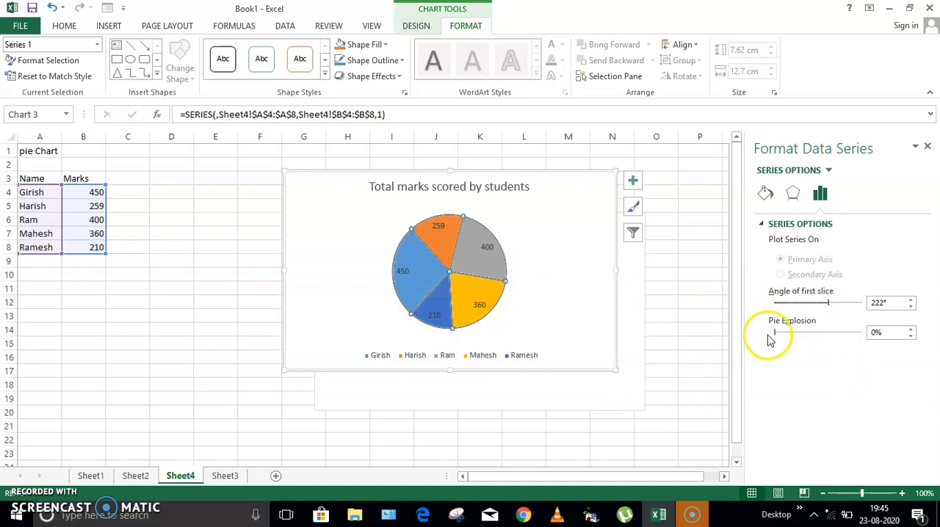
Set the pie explosion to 26% and the angle of the first slice to 134°
left_click_drag(777, 331, 784, 336)
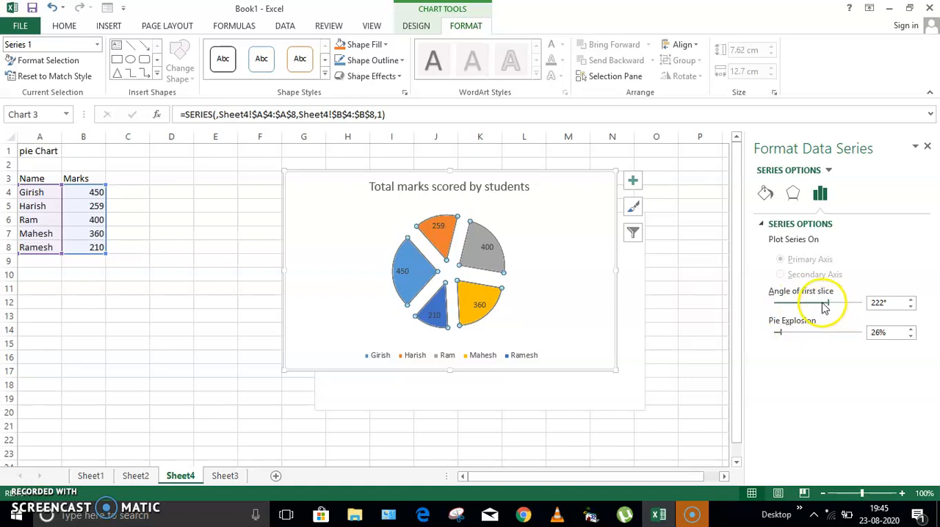
left_click_drag(828, 304, 808, 307)
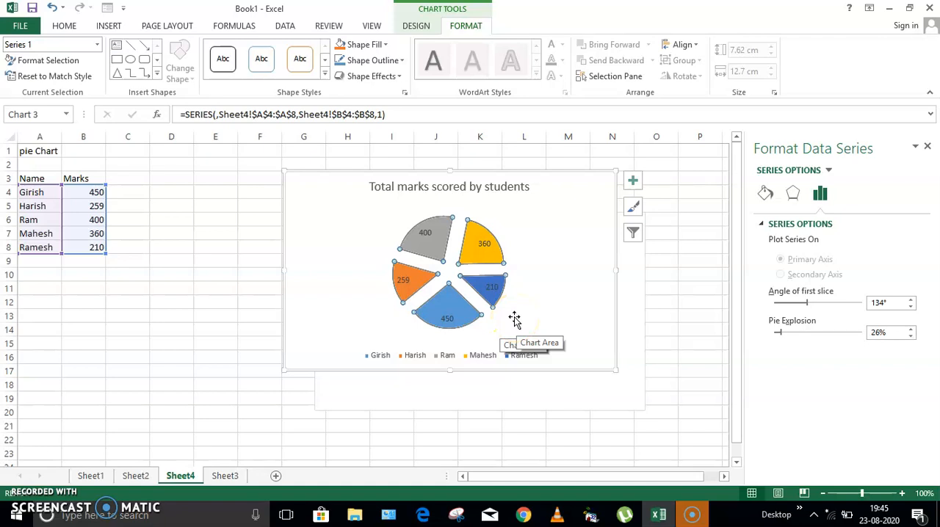
left_click(508, 270)
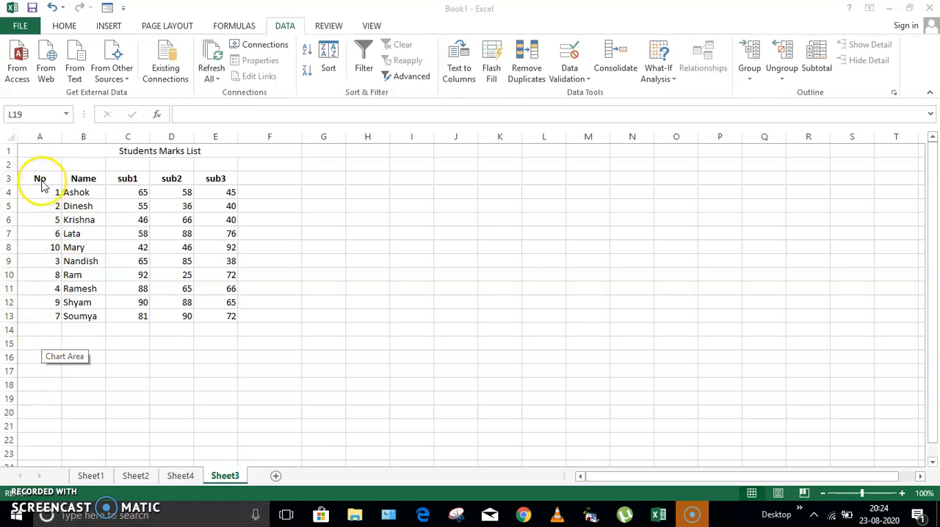
Sort the students marks list by the No column from smallest to largest and deselect the table
left_click_drag(59, 179, 227, 320)
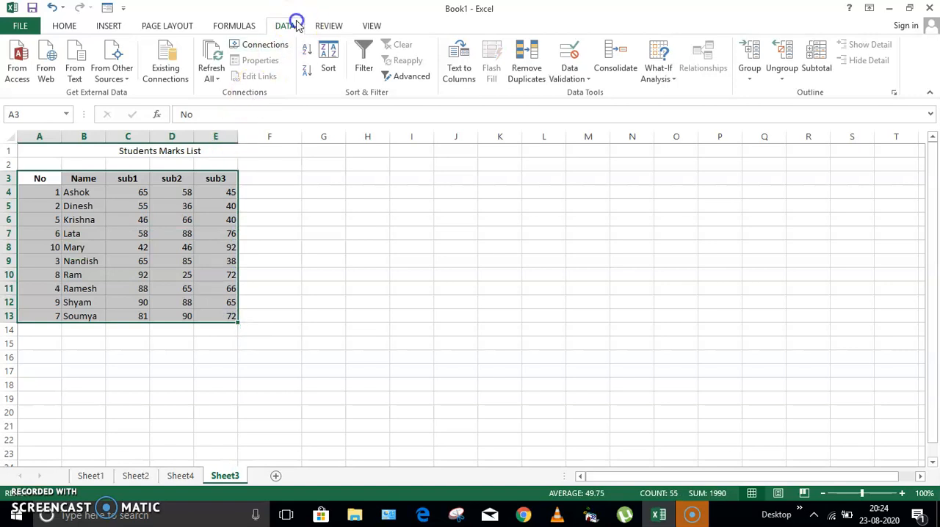
left_click(328, 68)
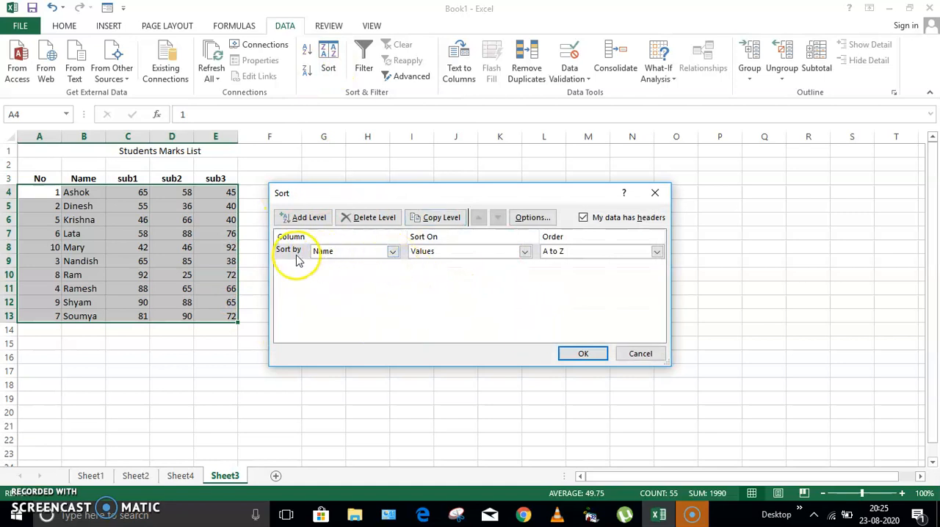
left_click(392, 252)
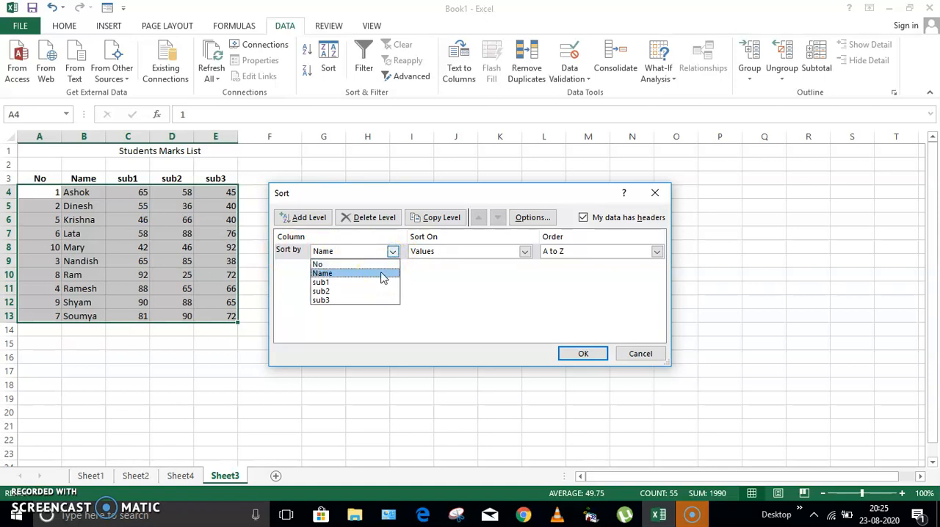
left_click(320, 265)
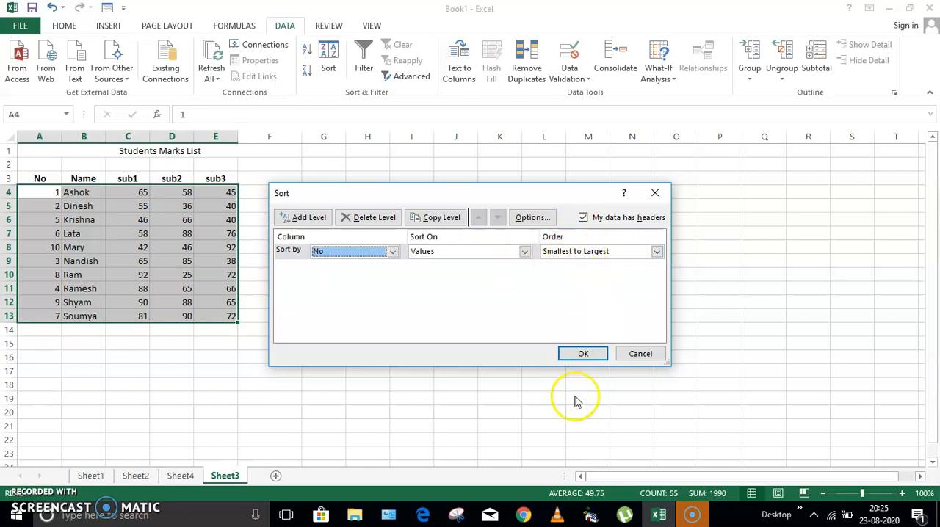
left_click(581, 353)
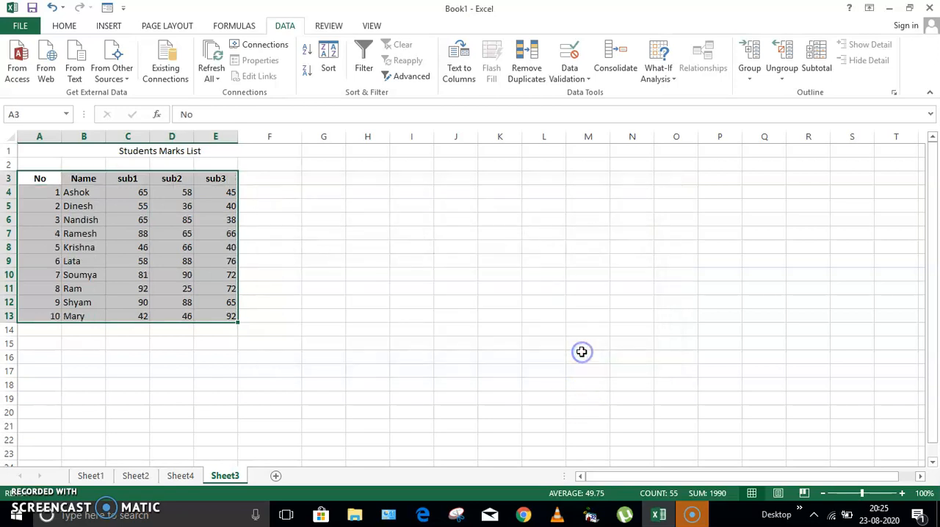
left_click(397, 293)
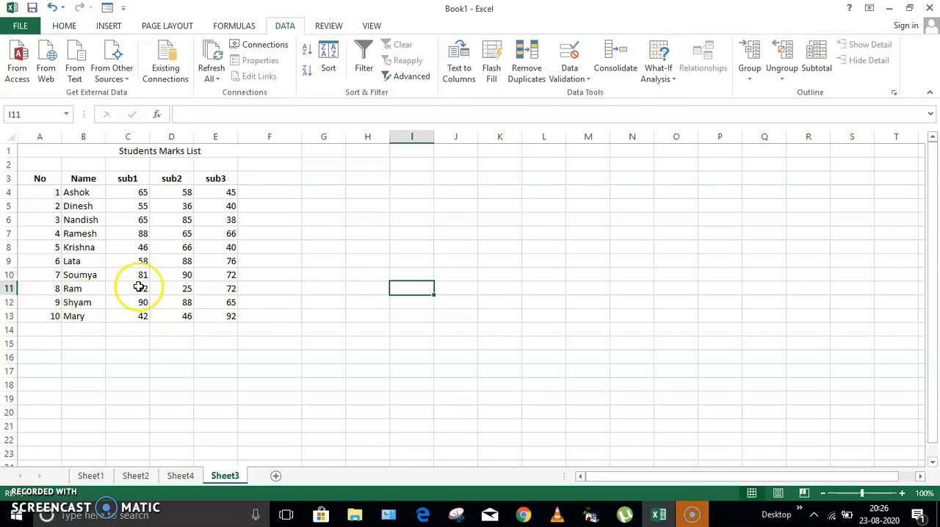
Add a column header "Total" in cell F3, beside sub3
left_click(266, 177)
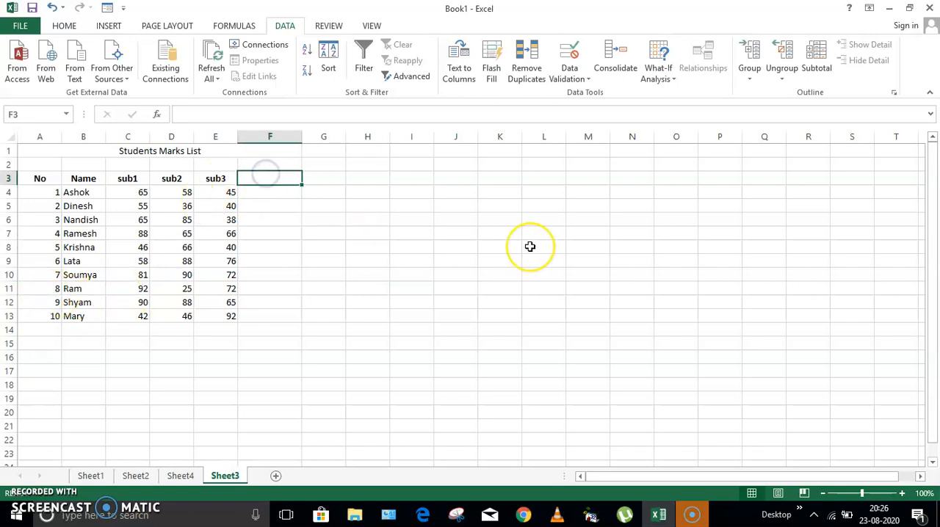
type("tot")
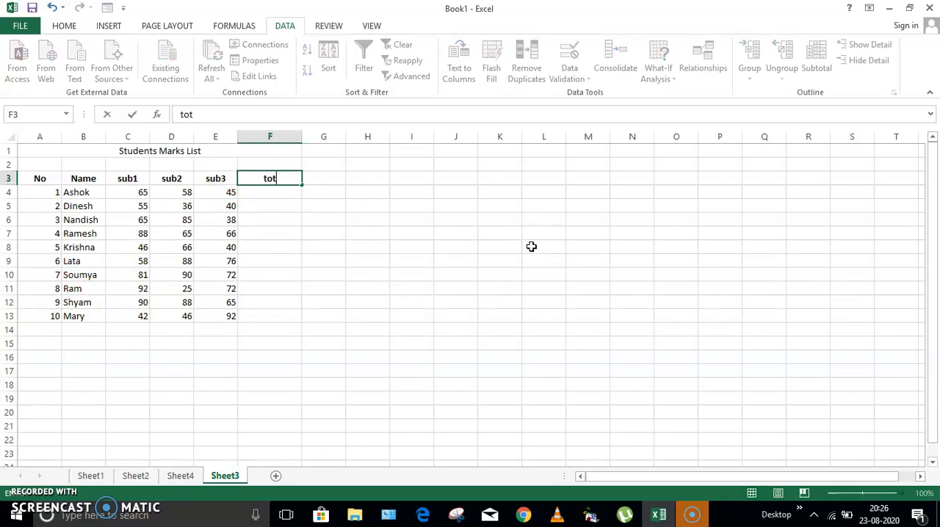
key("BackSpace")
key("BackSpace")
key("BackSpace")
type("Total")
left_click(531, 247)
Enter the formula =C4+D4+E4 in cell F4 to total the first student's three subject marks
left_click(269, 192)
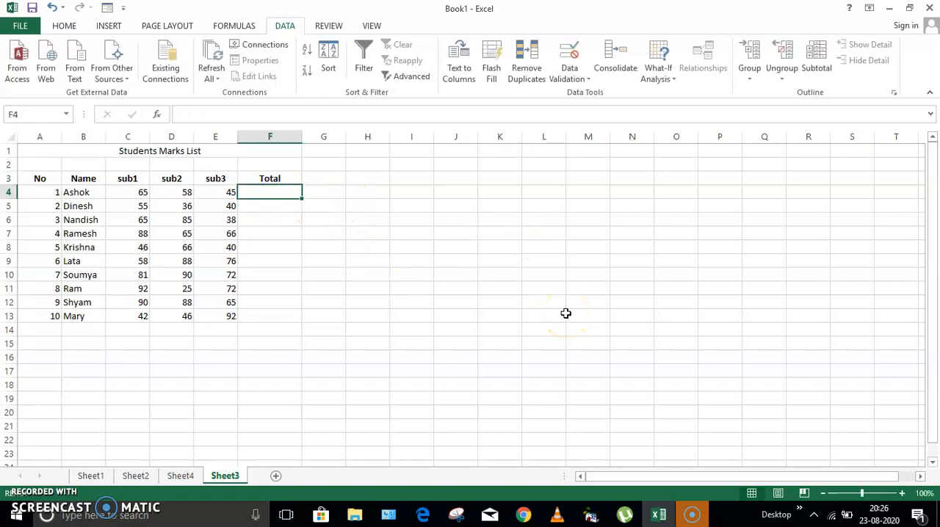
type("=")
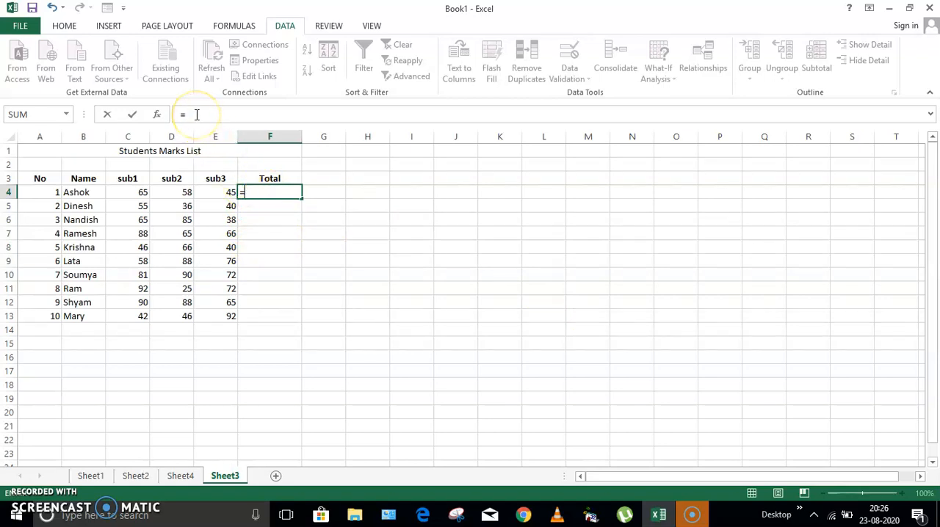
left_click(272, 193)
left_click(125, 193)
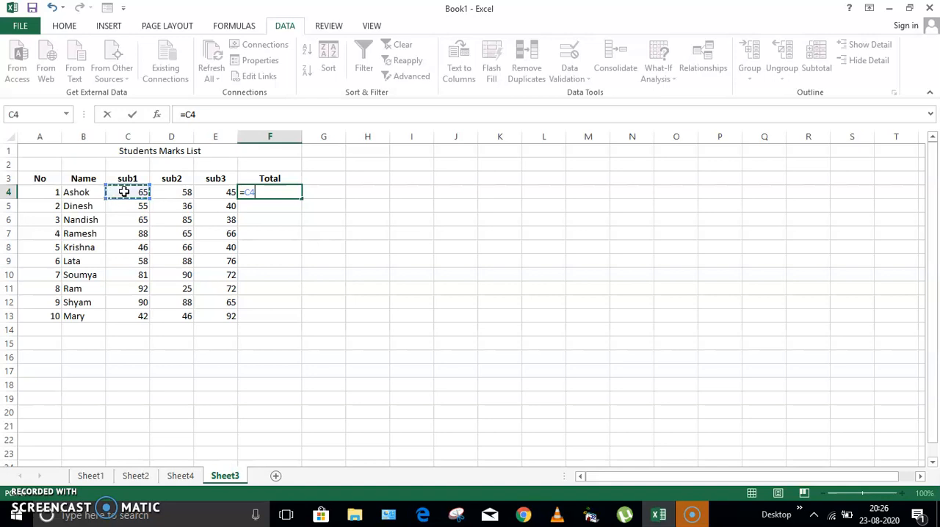
double_click(248, 193)
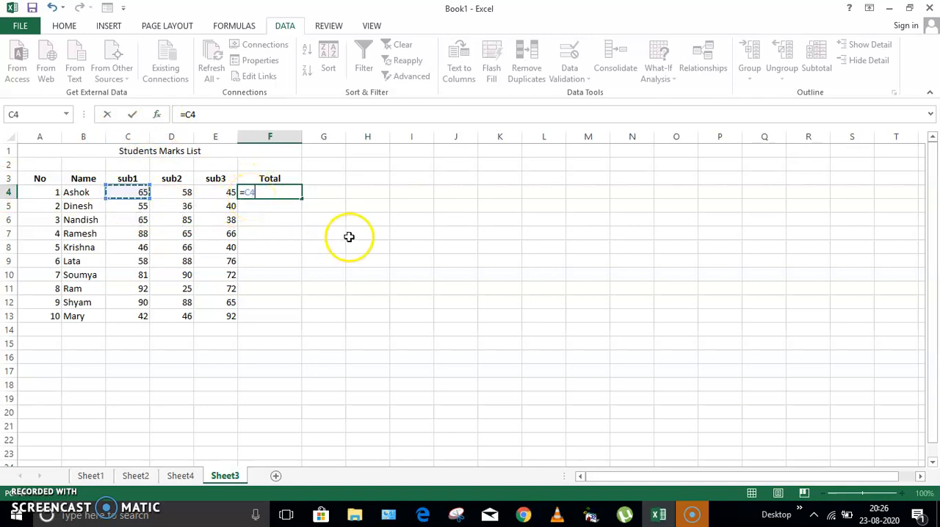
type("+")
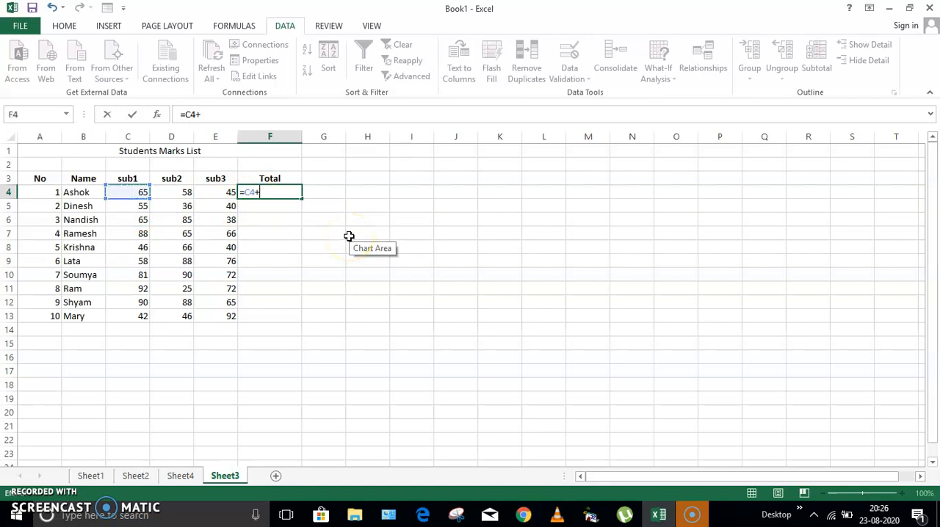
left_click(183, 190)
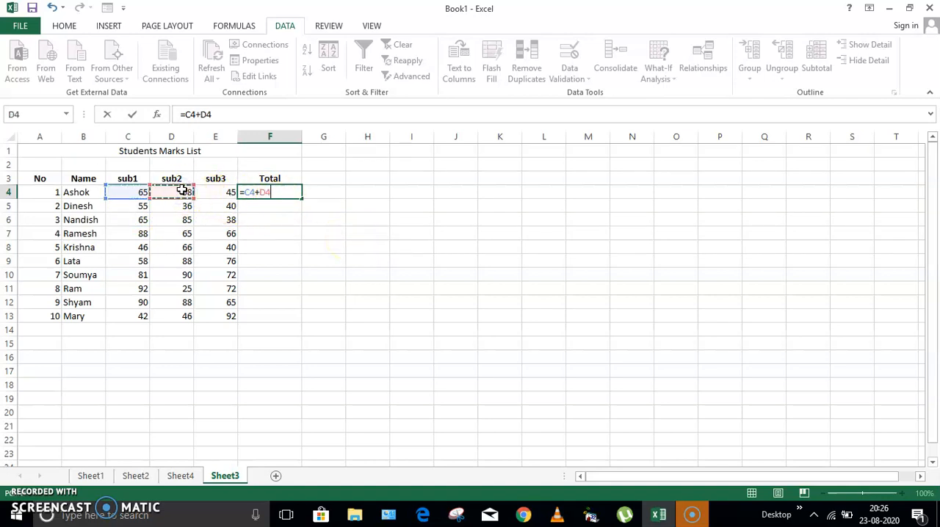
type("+")
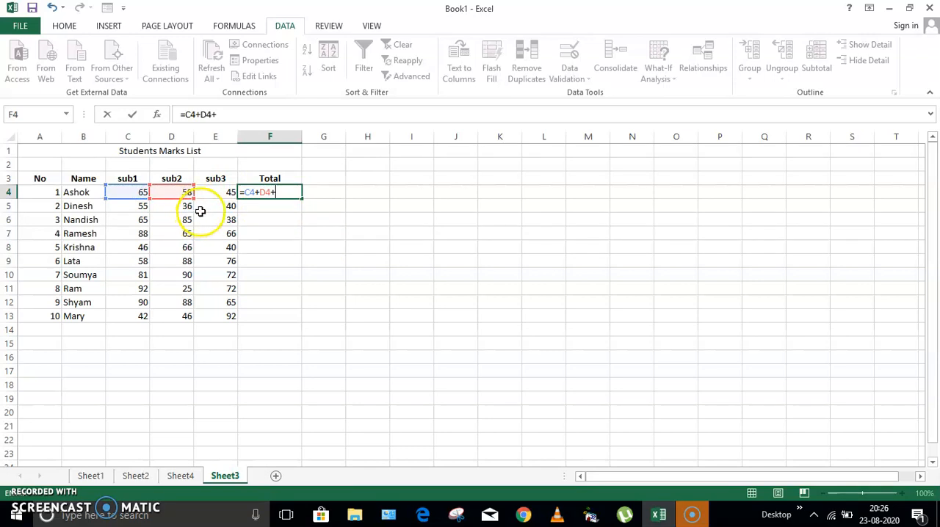
left_click(214, 191)
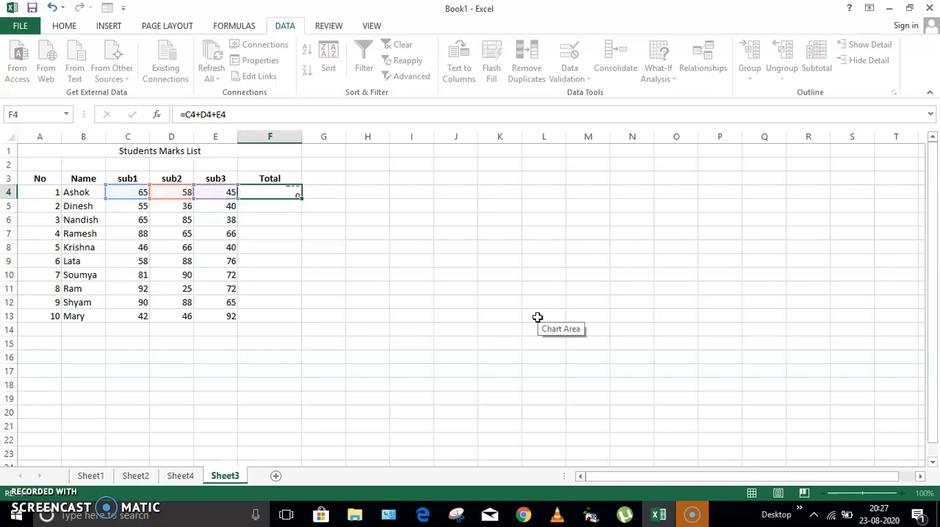
key("Return")
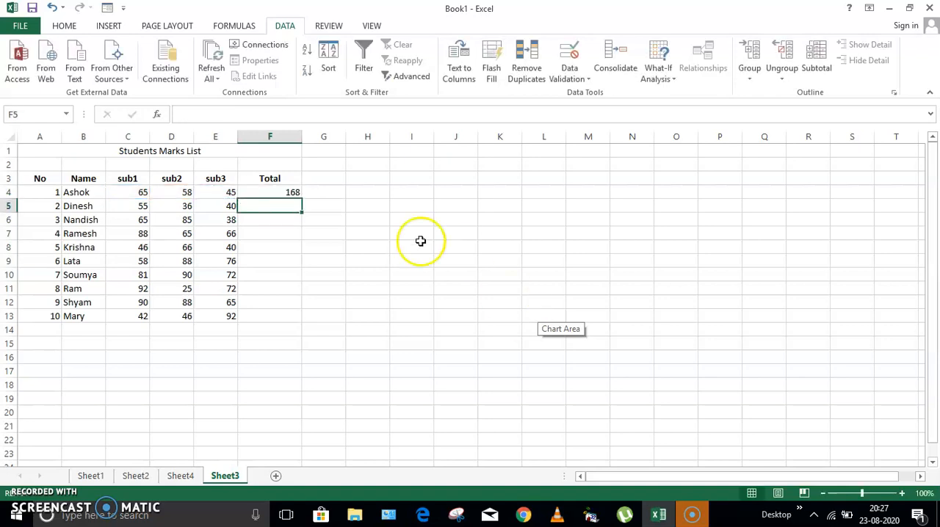
left_click(275, 191)
left_click_drag(141, 191, 211, 192)
left_click(288, 191)
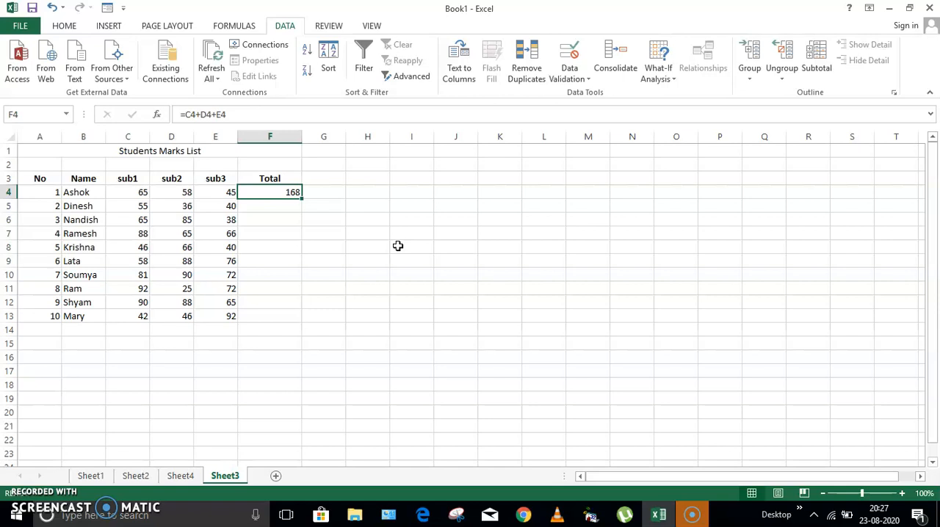
left_click(269, 205)
left_click(271, 219)
left_click(269, 233)
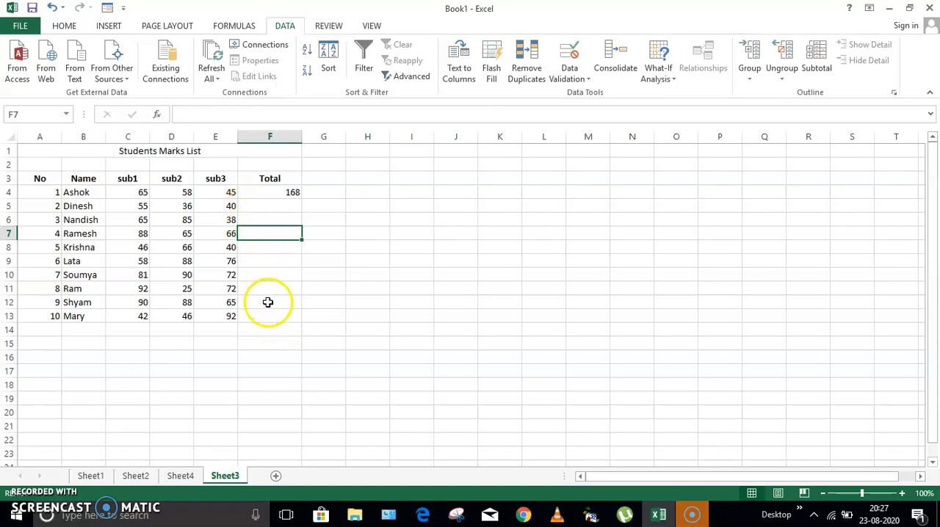
left_click(264, 208)
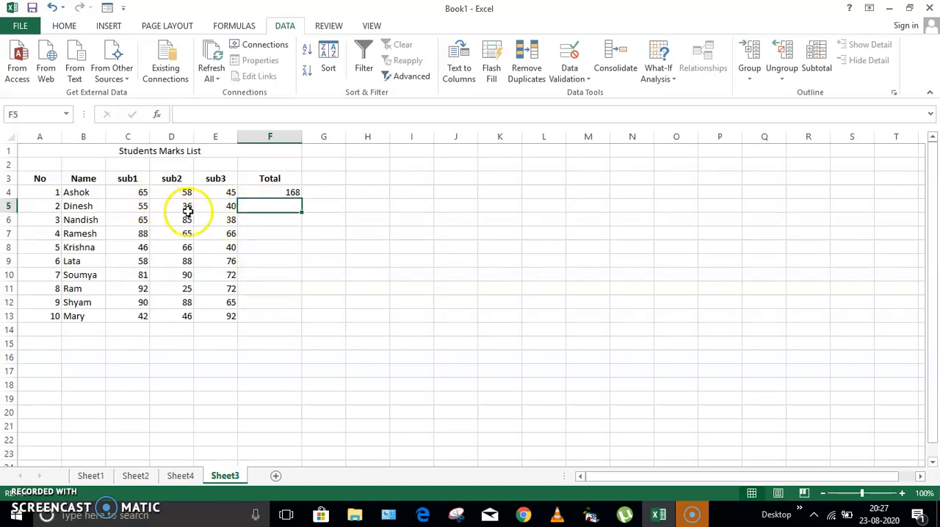
Fill the total formula from F4 down to F13 for all the other students and deselect the range
left_click(267, 193)
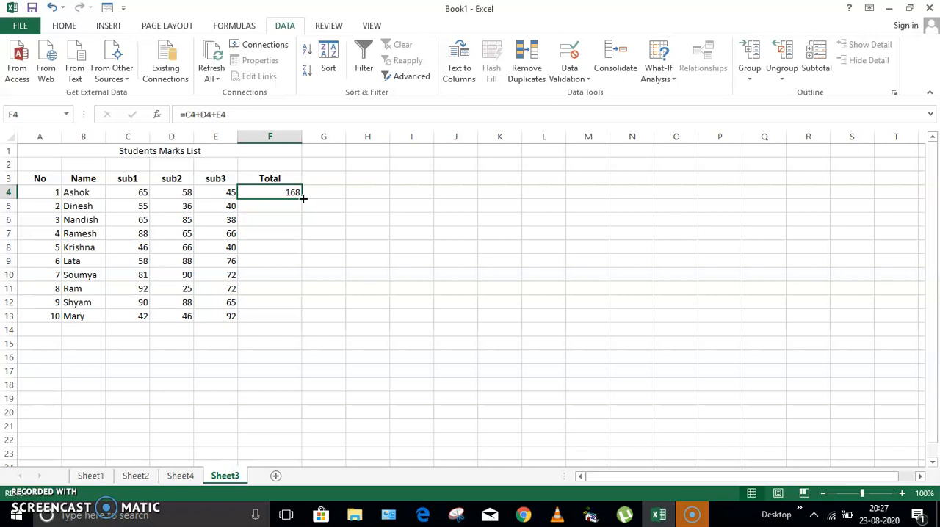
left_click_drag(302, 198, 293, 321)
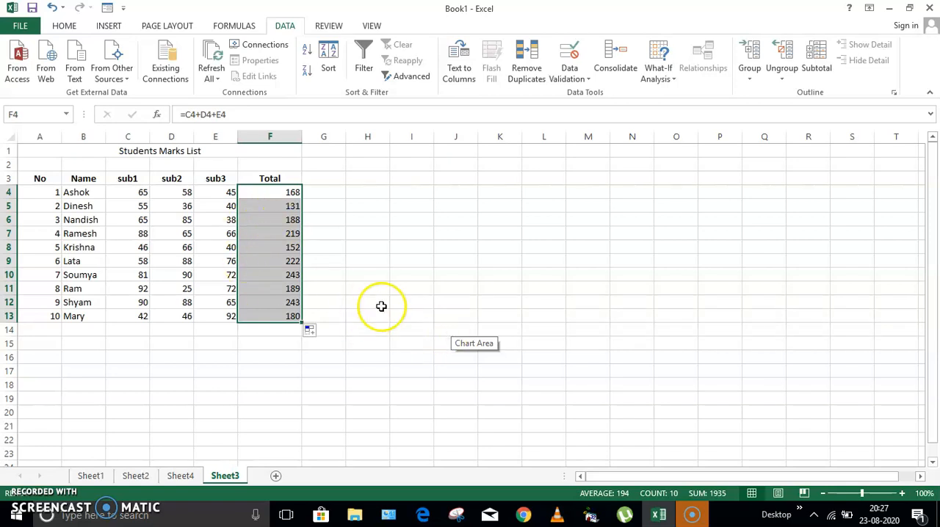
left_click(393, 284)
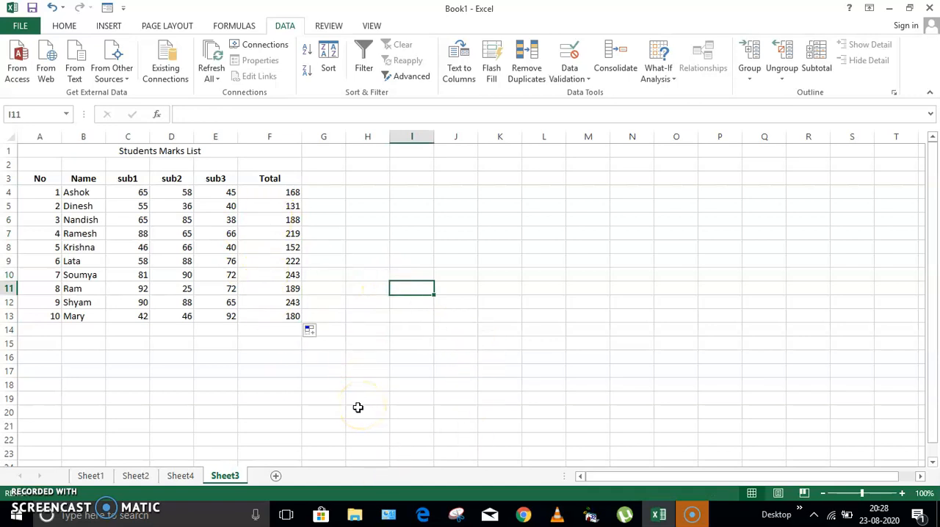
Filter the students marks list A3:F13 to show only rows with a Total greater than or equal to 240
left_click_drag(36, 181, 293, 294)
left_click_drag(294, 318, 294, 319)
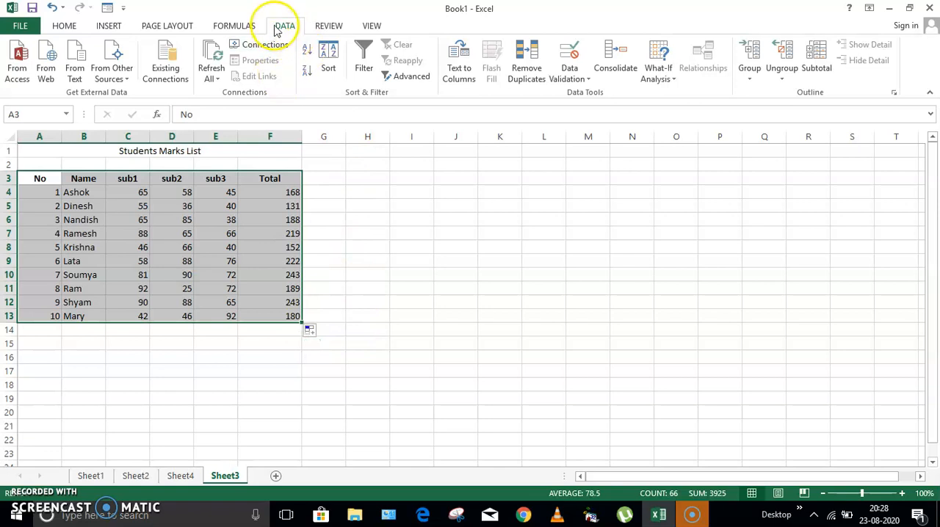
left_click(364, 70)
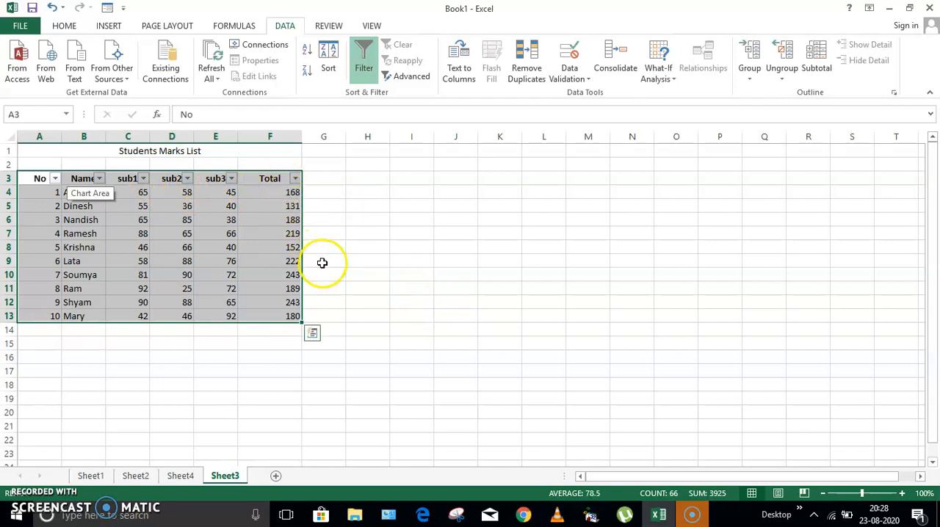
left_click(295, 179)
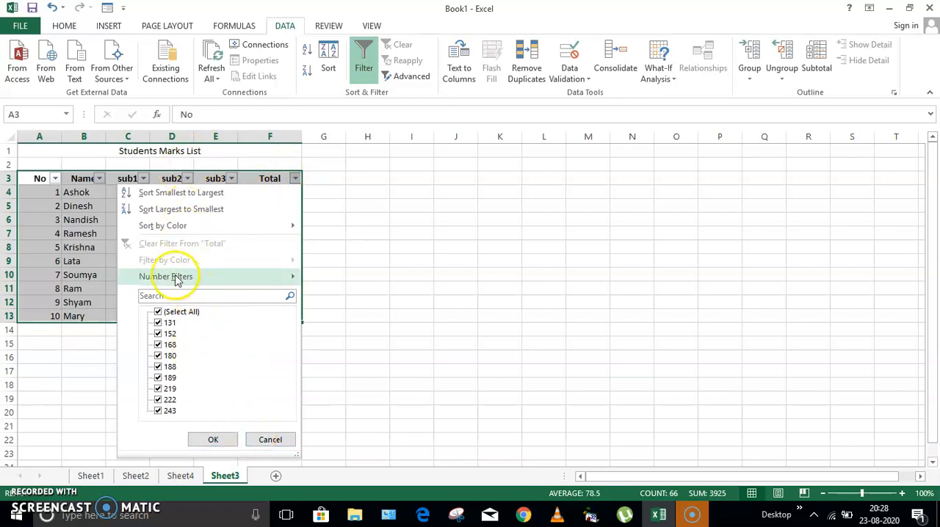
mouse_move(216, 279)
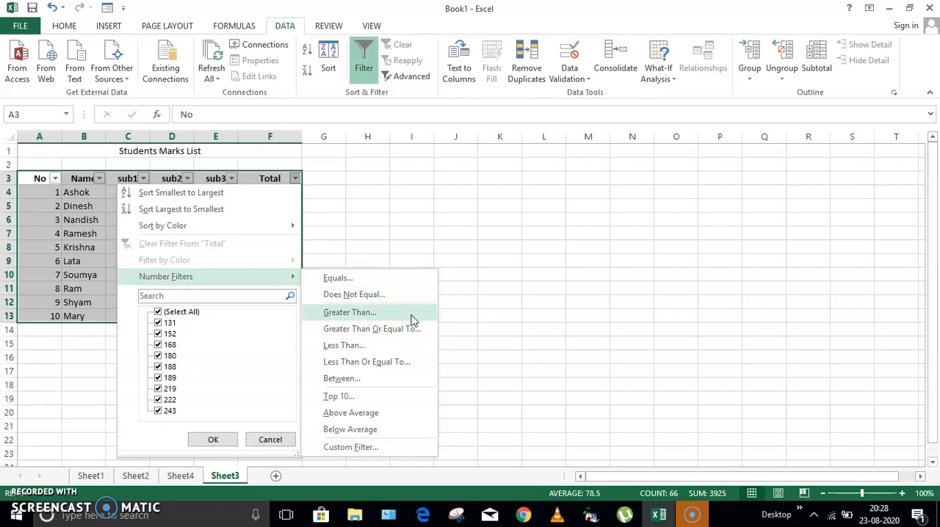
left_click(411, 329)
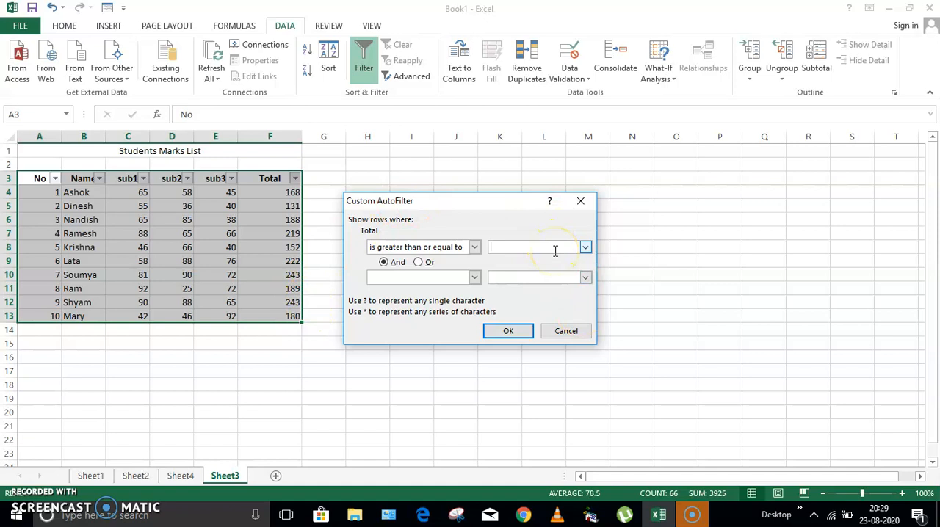
type("240")
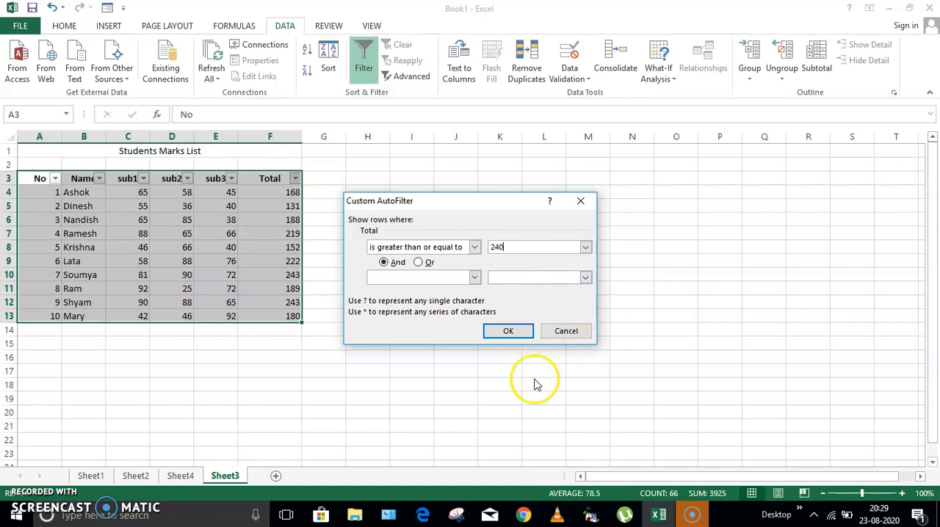
left_click(509, 331)
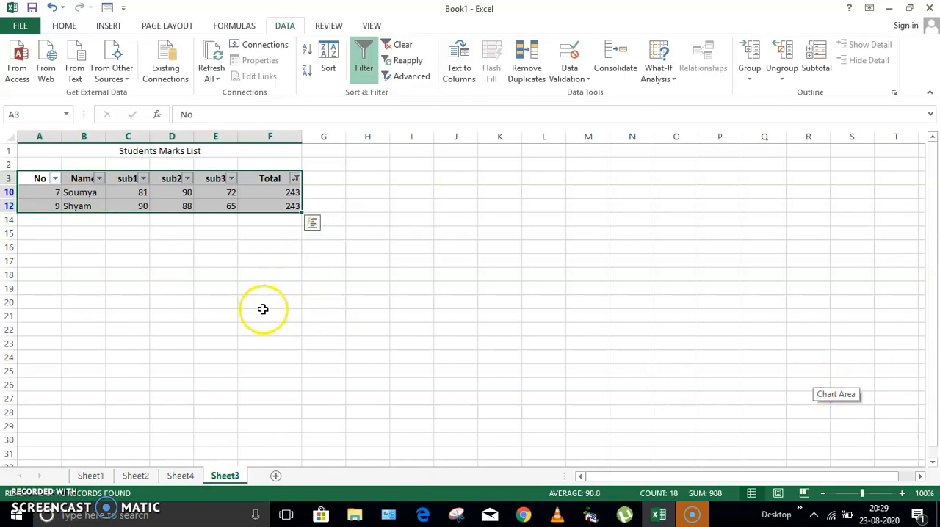
Remove the filter from the students marks list and deselect the table
left_click(365, 57)
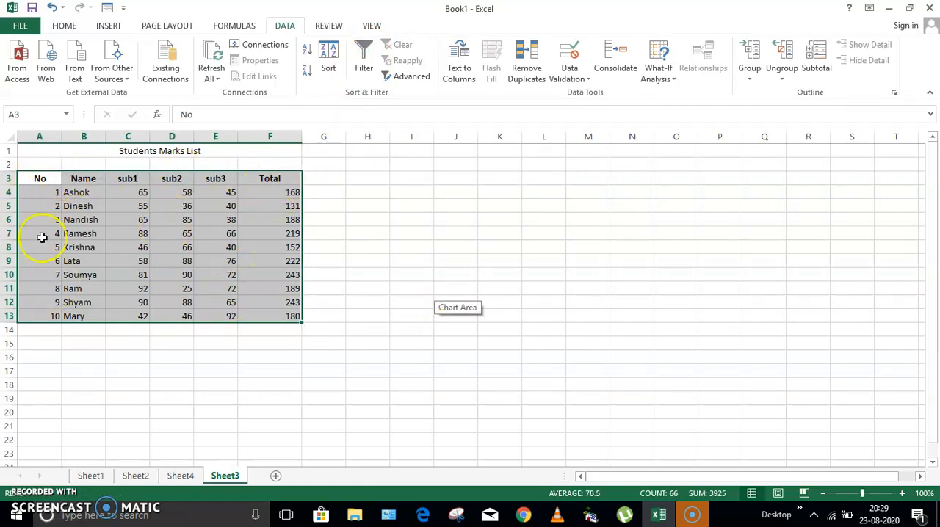
left_click(441, 399)
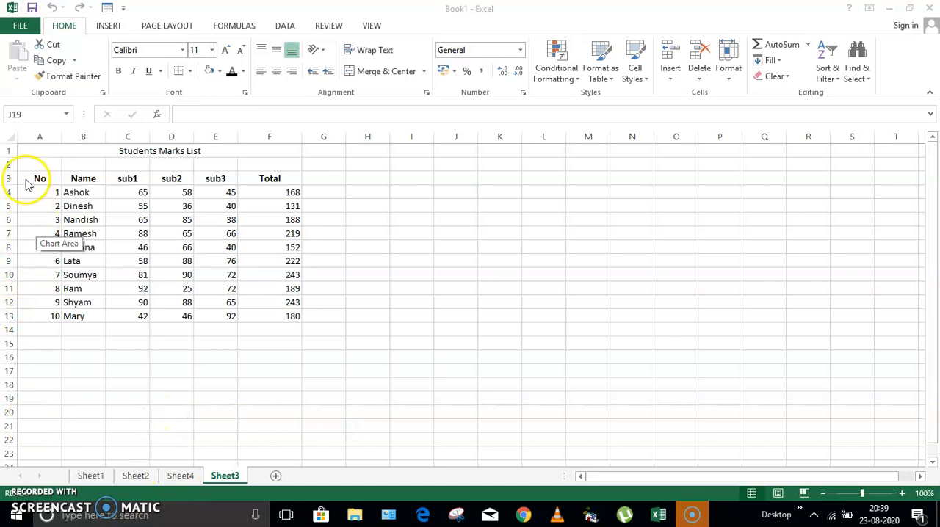
Insert a PivotChart with a PivotTable from the students marks list A3:F13 on a new worksheet
left_click_drag(30, 179, 271, 316)
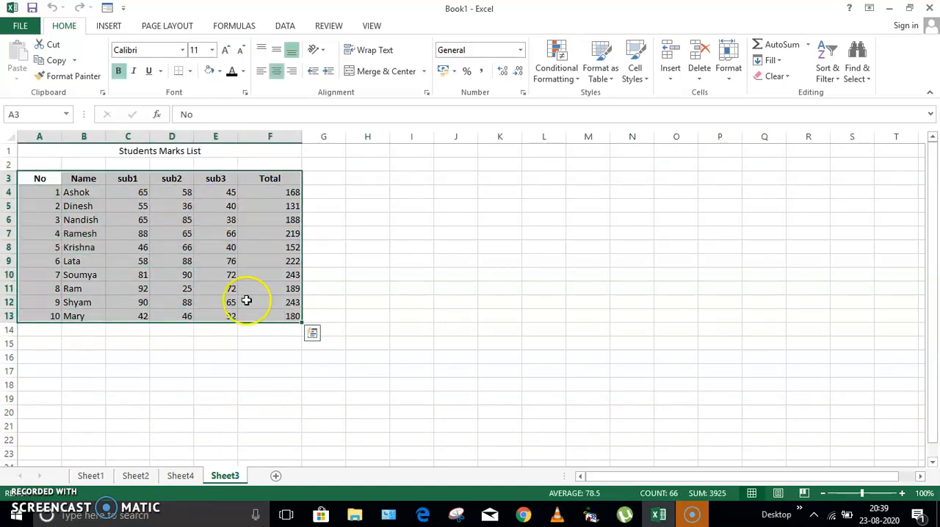
left_click(108, 26)
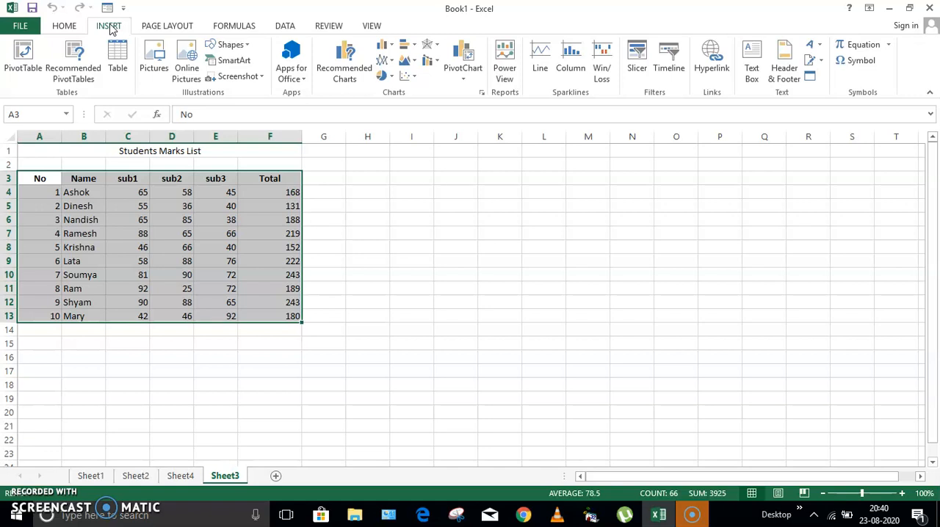
left_click(464, 73)
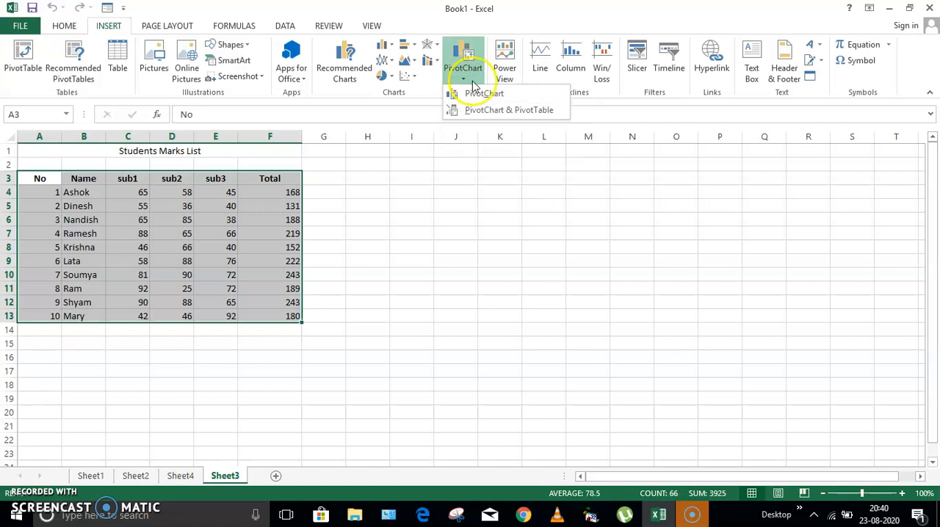
left_click(484, 97)
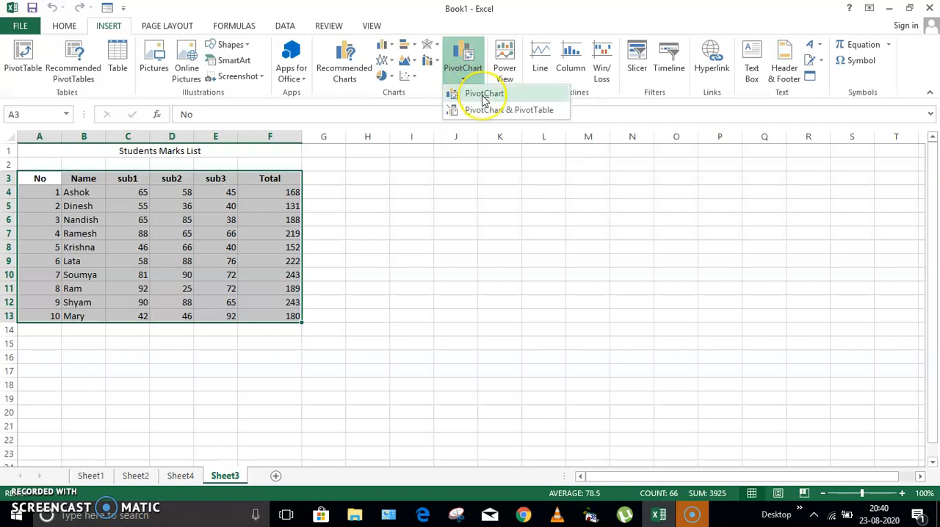
left_click(516, 112)
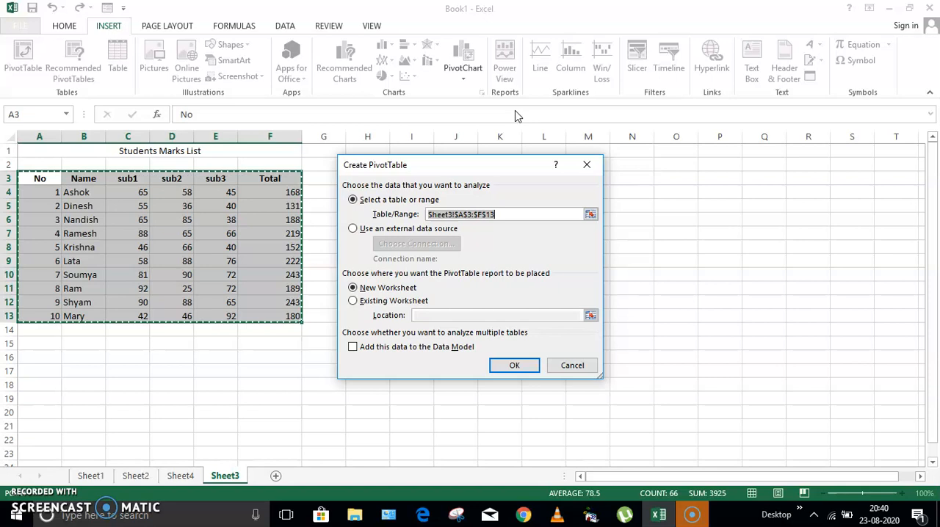
left_click_drag(479, 168, 540, 170)
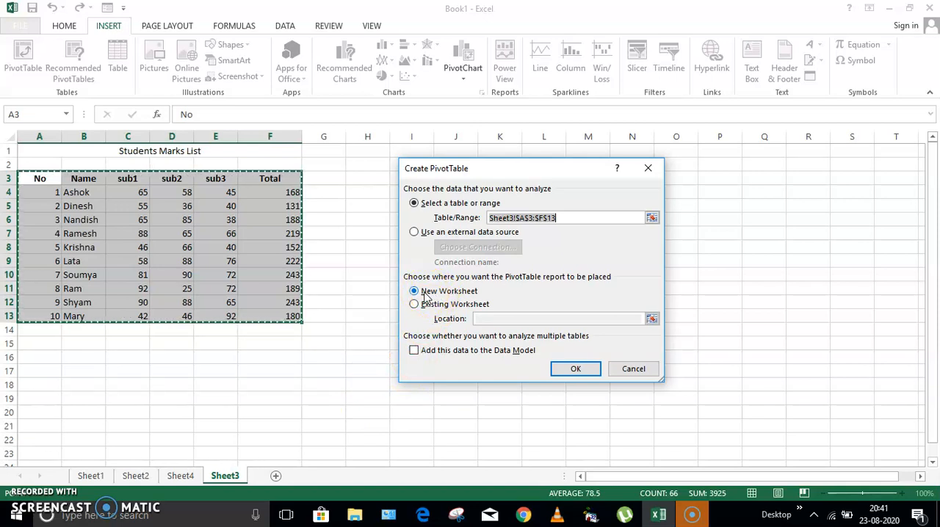
left_click(575, 369)
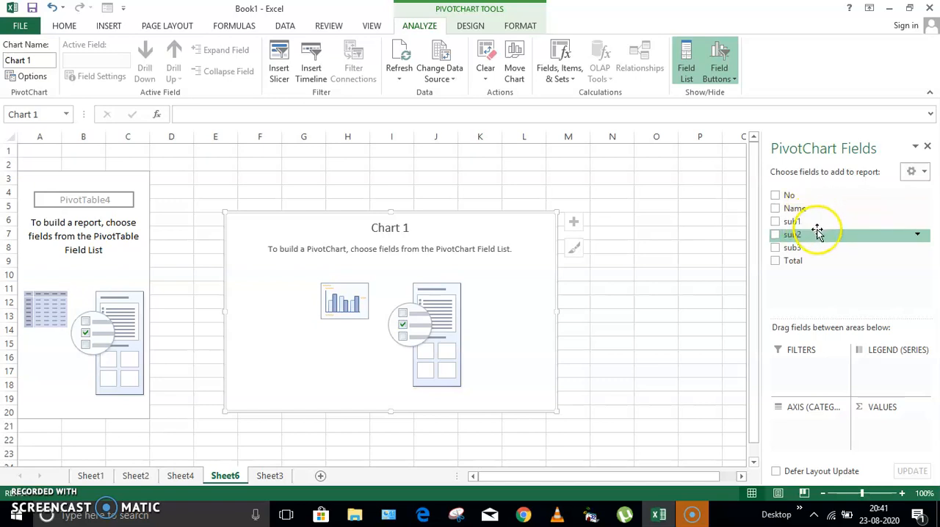
Add the No, Name and Total fields to the PivotChart report
left_click(775, 197)
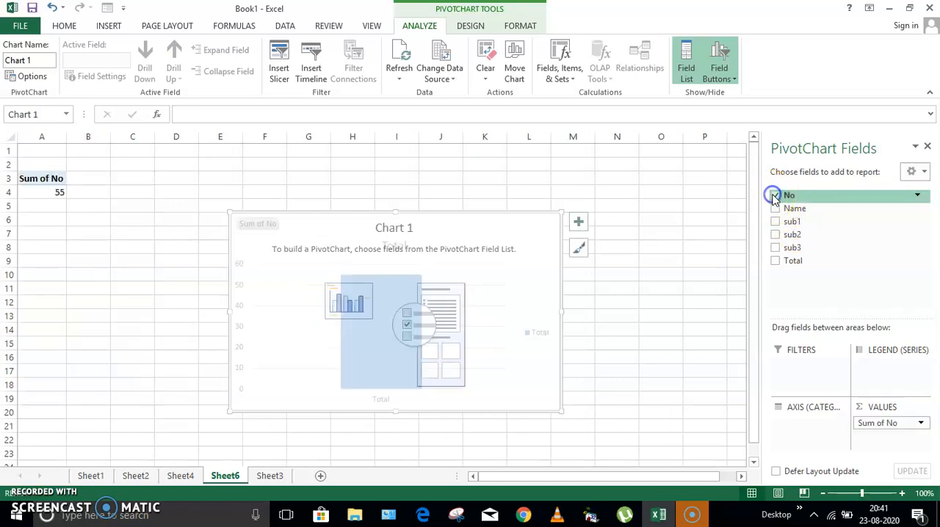
left_click(776, 209)
left_click(775, 261)
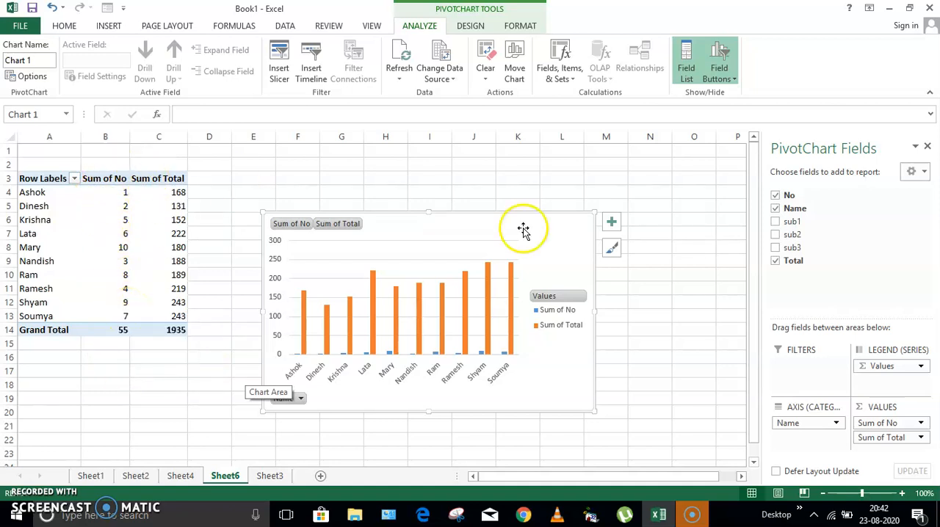
Remove the No field from the PivotChart and move the chart up level with the top of the PivotTable
left_click(776, 196)
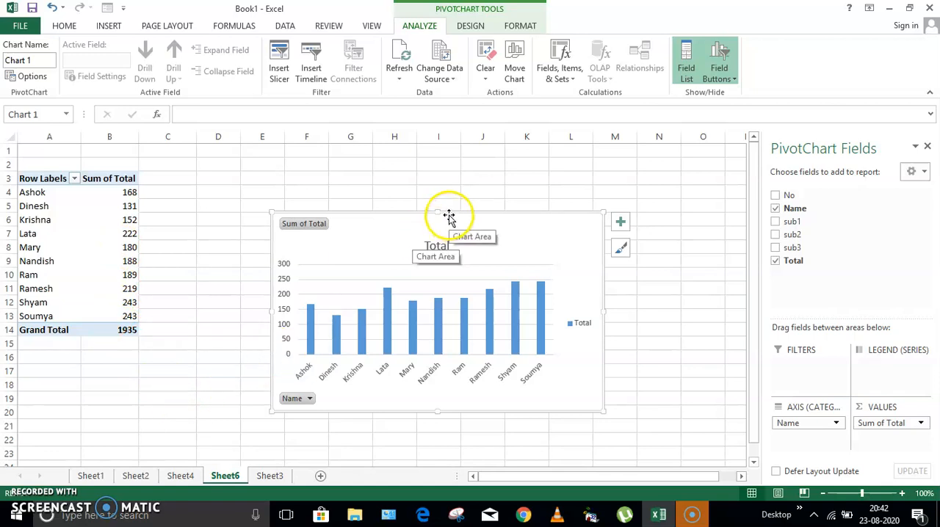
left_click_drag(449, 215, 441, 169)
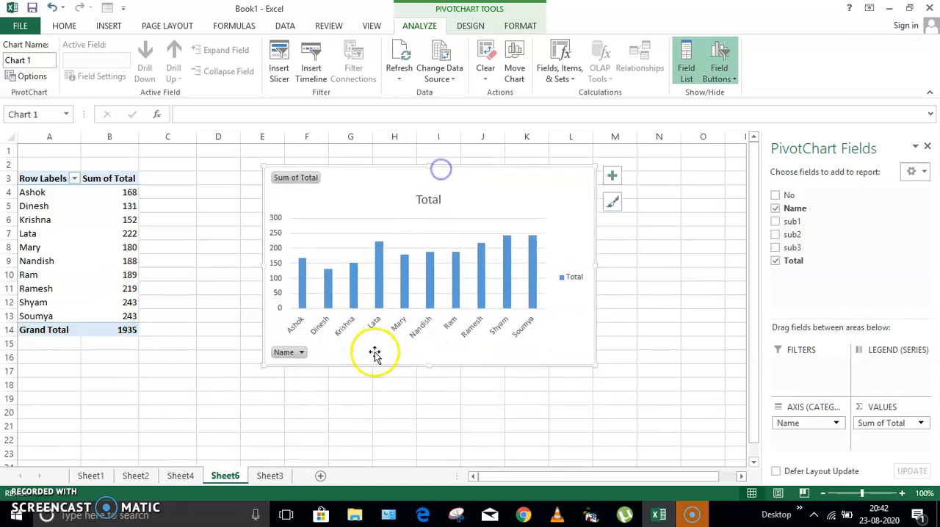